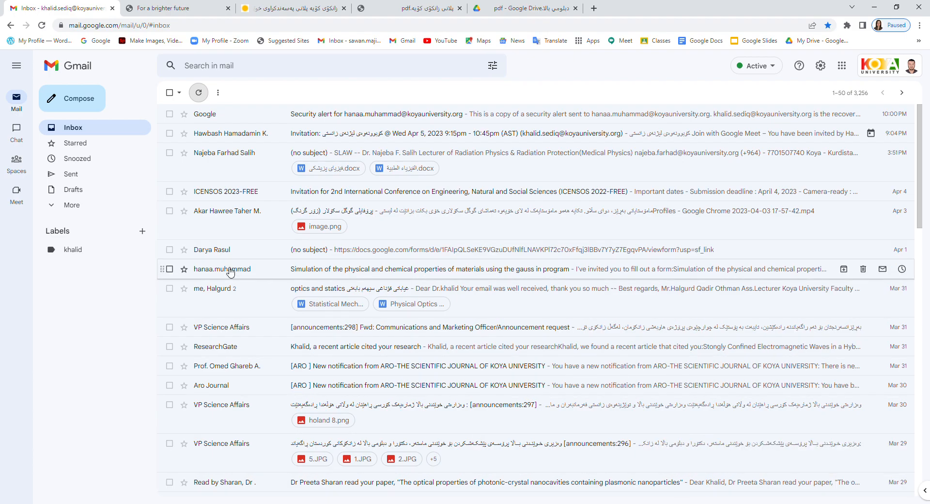
# - Open the 2023-2024 study plan announcement linked on the Koya University application page and view its attached PDF
pyautogui.click(168, 9)
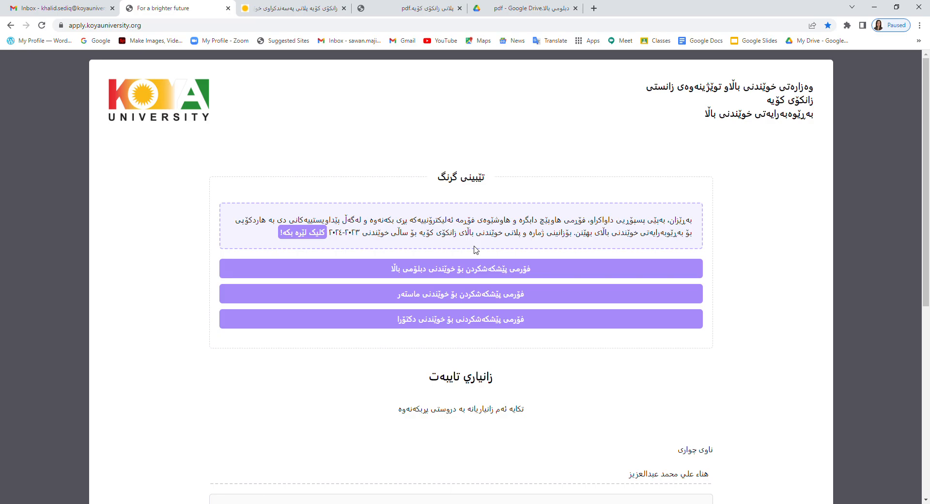
pyautogui.click(315, 236)
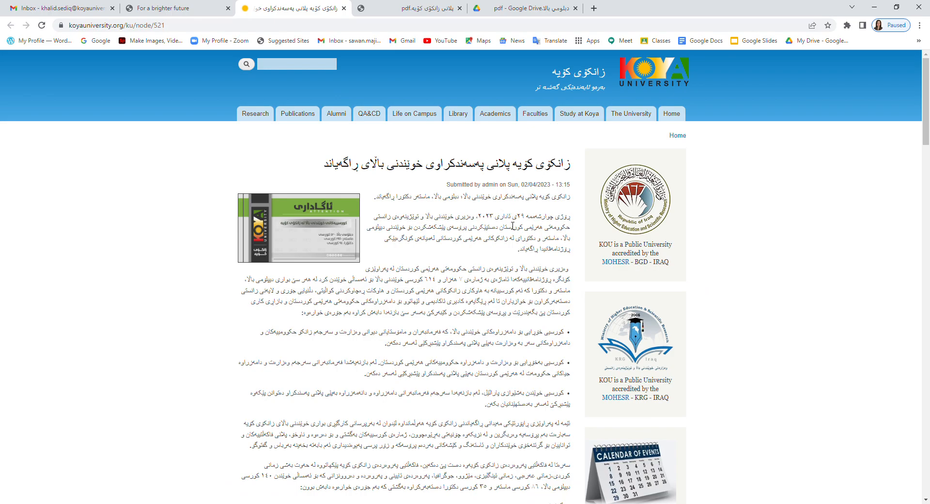
pyautogui.scroll(-2, 480, 279)
pyautogui.scroll(-14, 479, 279)
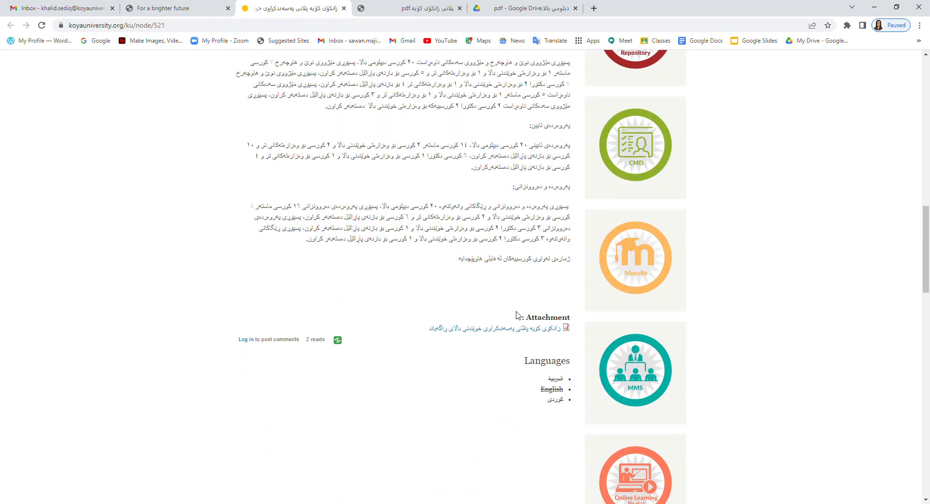
pyautogui.click(536, 330)
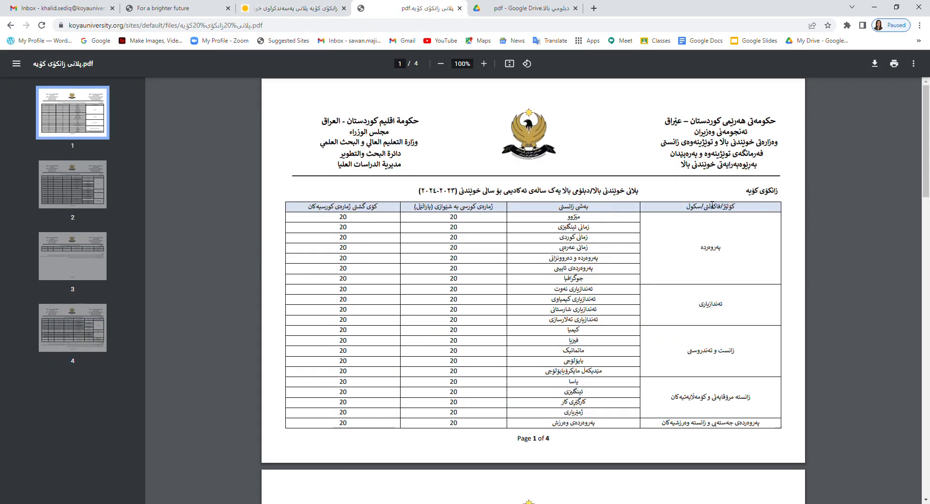
# - Return to the application page, view the higher diploma application form PDF, and examine the fields on its first page
pyautogui.click(176, 6)
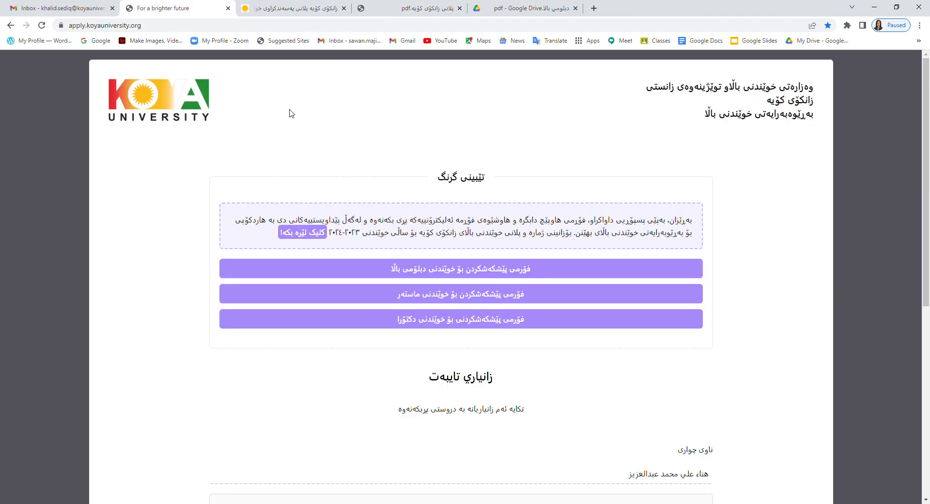
pyautogui.scroll(-1, 368, 174)
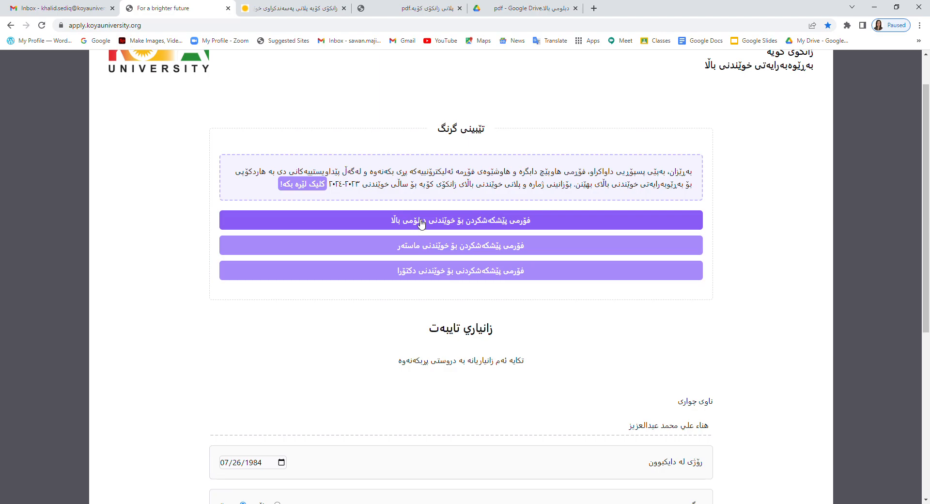
pyautogui.click(545, 10)
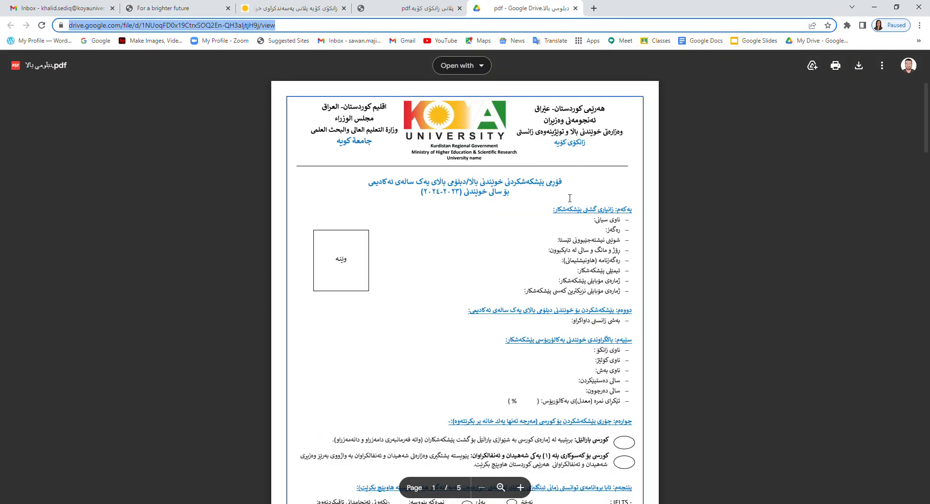
pyautogui.scroll(-10, 570, 198)
pyautogui.scroll(-3, 570, 198)
pyautogui.scroll(12, 570, 198)
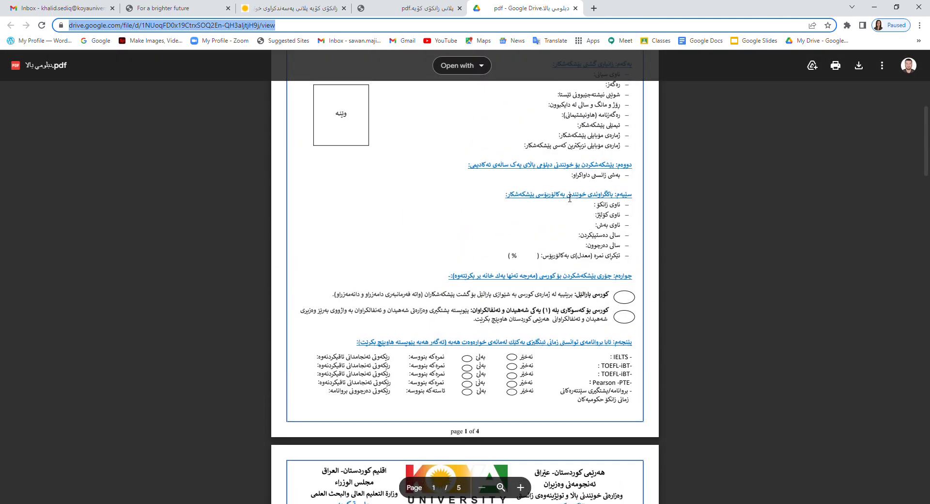
pyautogui.scroll(1, 570, 198)
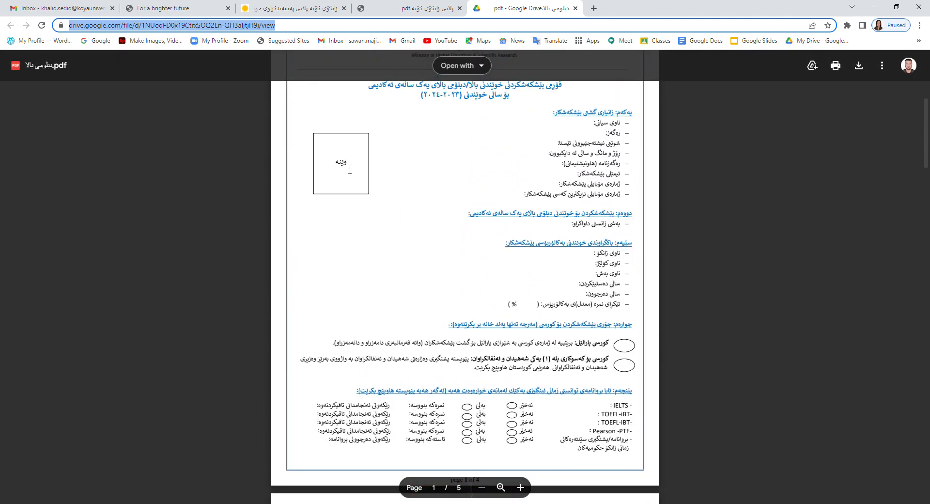
# - Read the employment declaration and required-document lists on the remaining pages of the higher diploma form
pyautogui.scroll(-10, 347, 185)
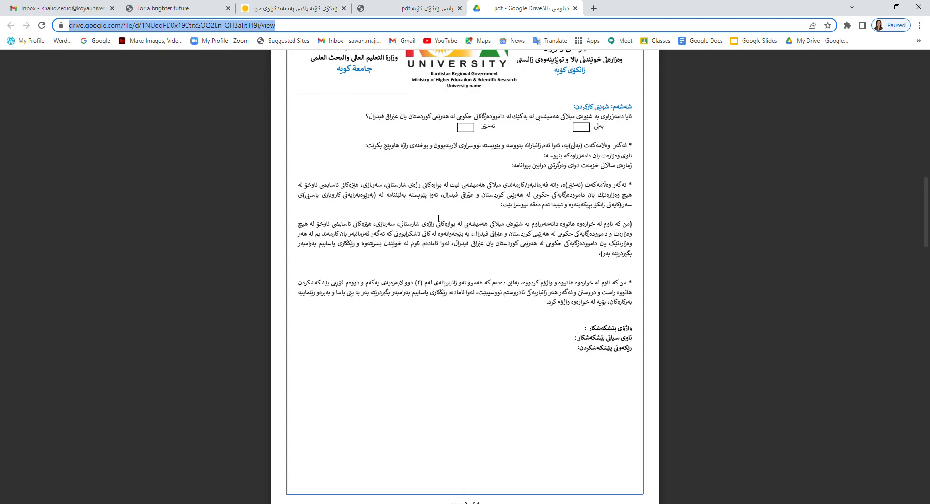
pyautogui.scroll(-10, 438, 217)
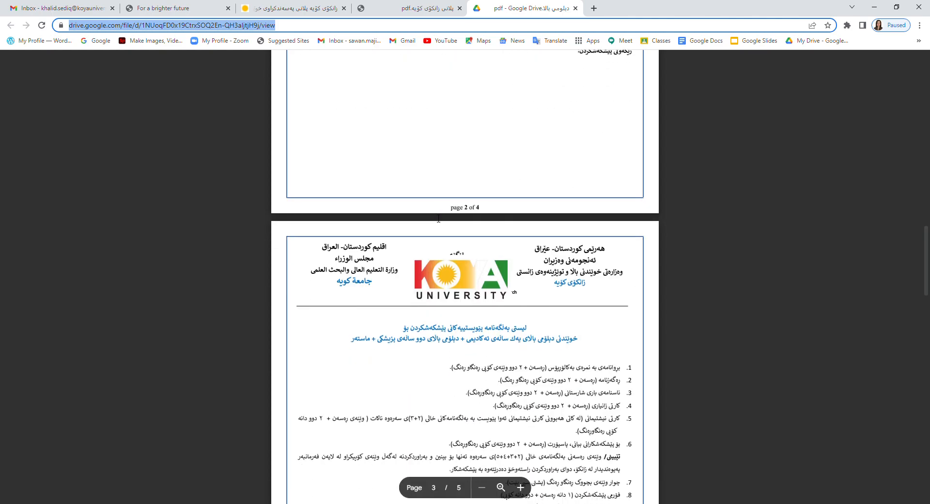
pyautogui.scroll(-10, 440, 218)
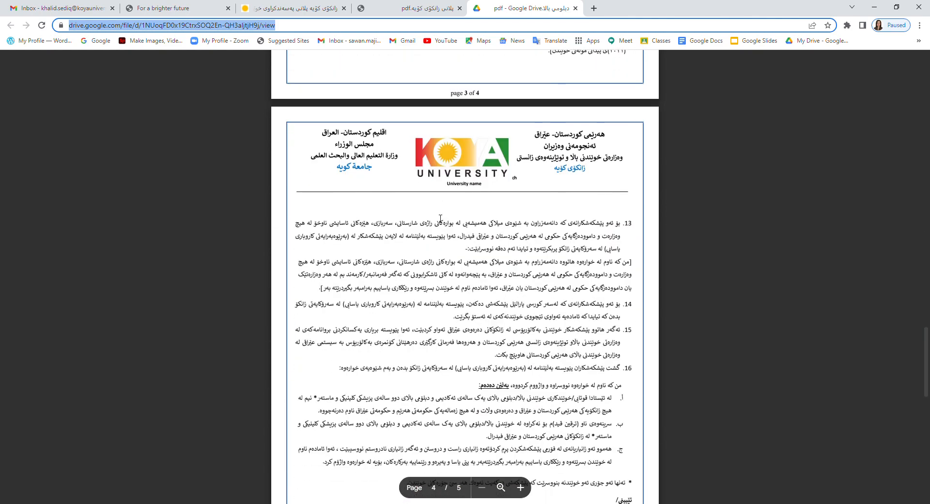
pyautogui.scroll(10, 440, 219)
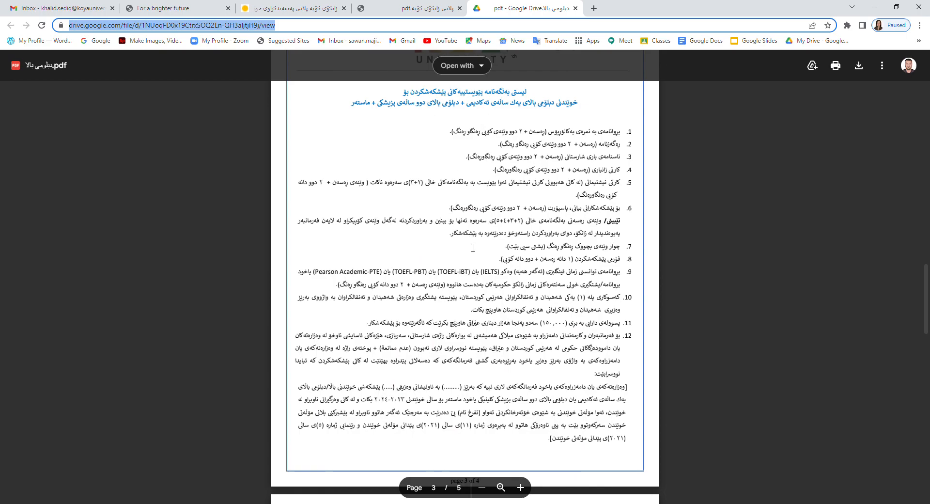
pyautogui.scroll(-10, 473, 248)
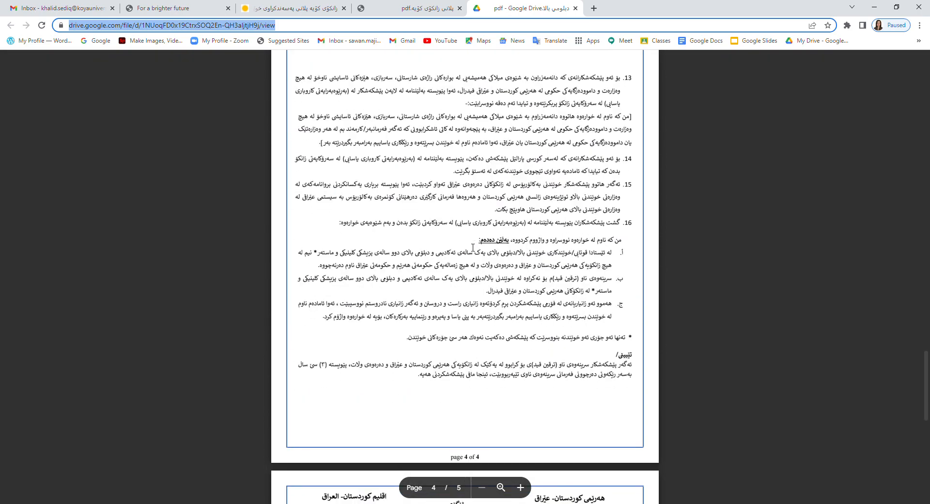
pyautogui.scroll(-5, 473, 248)
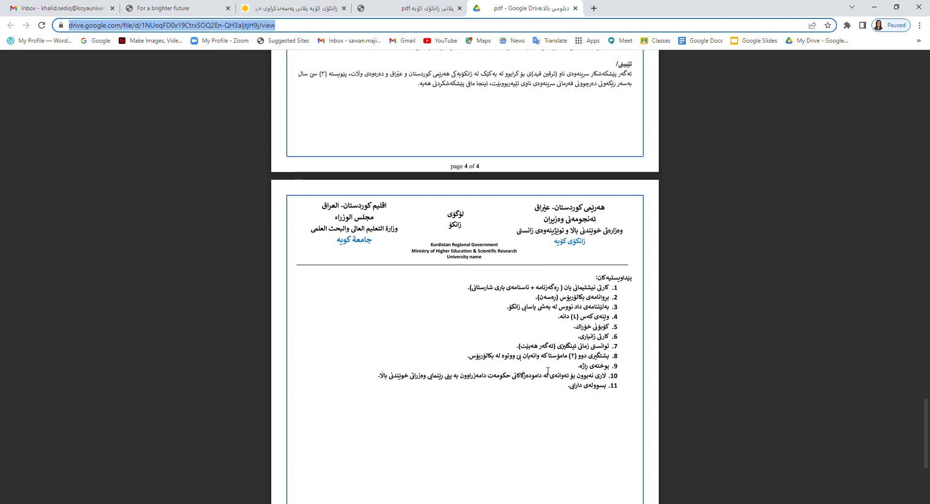
# - Review the personal details and e-mail on the application page, check the Gmail inbox, and continue to the Koya University higher-education form
pyautogui.click(169, 8)
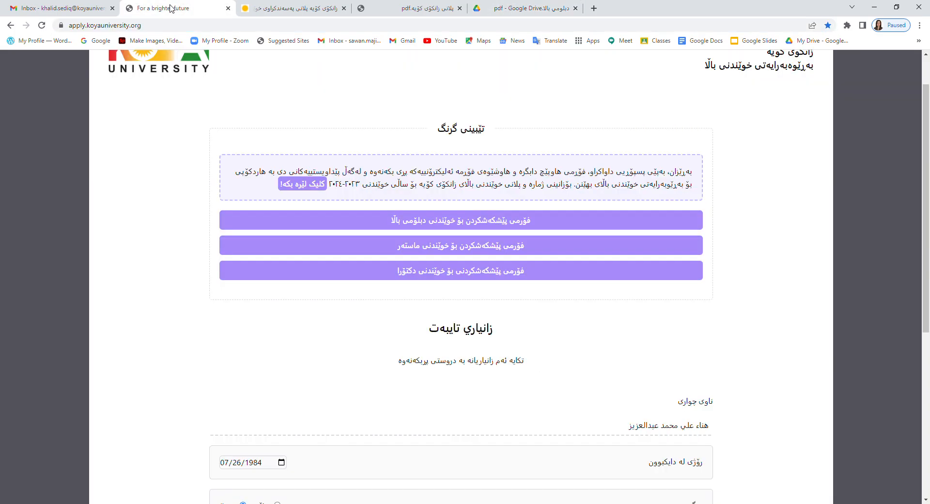
pyautogui.scroll(-2, 538, 322)
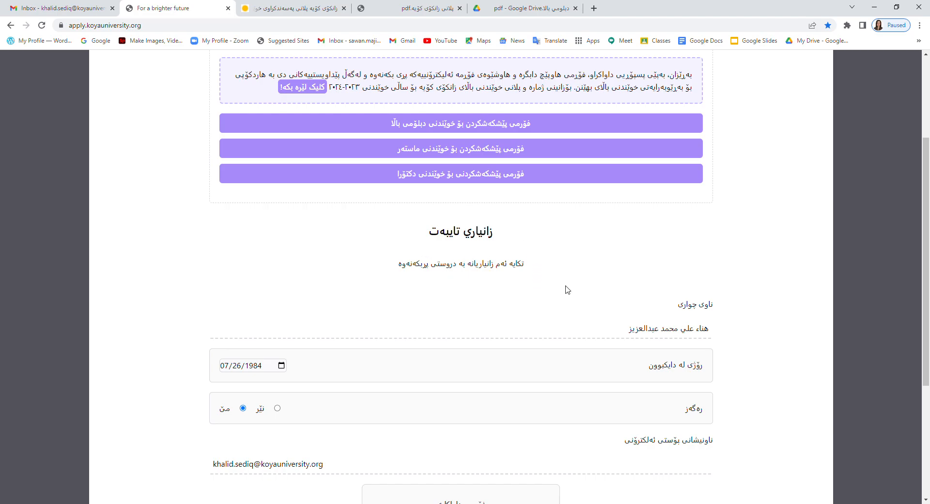
pyautogui.scroll(-2, 568, 290)
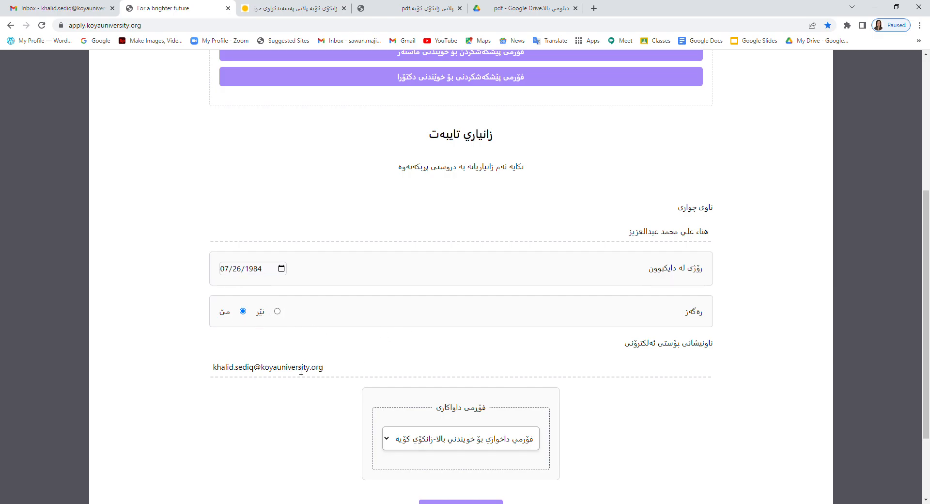
pyautogui.click(83, 10)
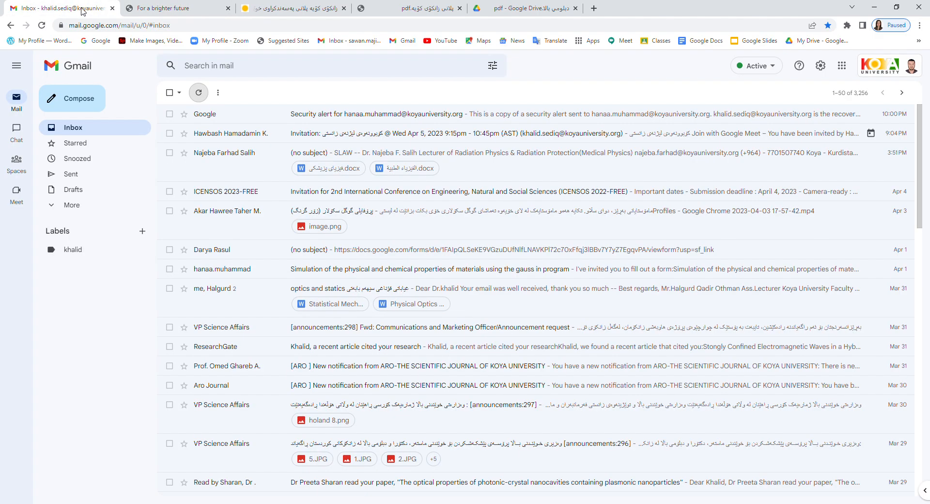
pyautogui.click(179, 7)
pyautogui.scroll(-3, 384, 314)
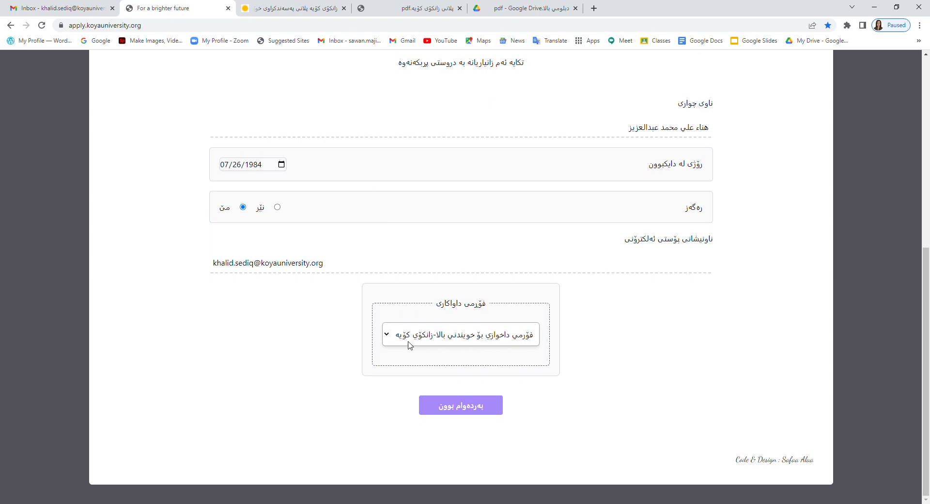
pyautogui.click(469, 408)
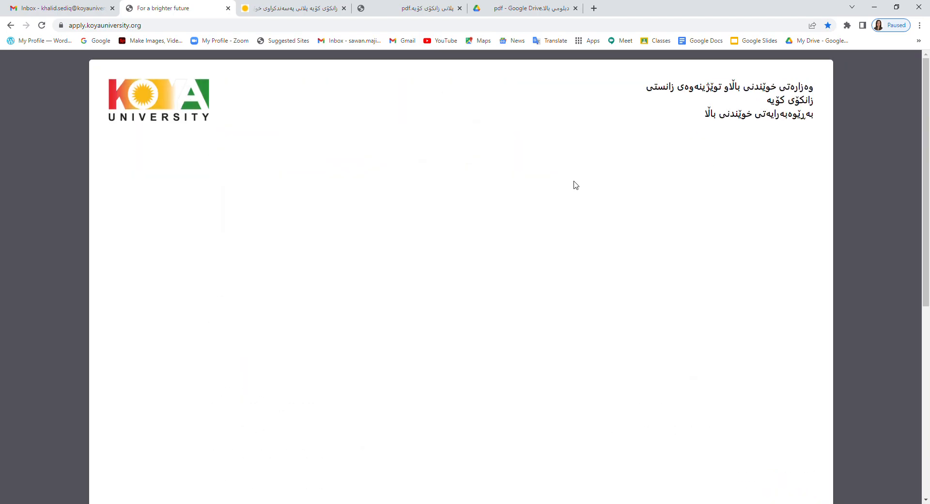
# - Examine the study type section and the personal information fields of the application form, down to the mobile number
pyautogui.scroll(-2, 482, 236)
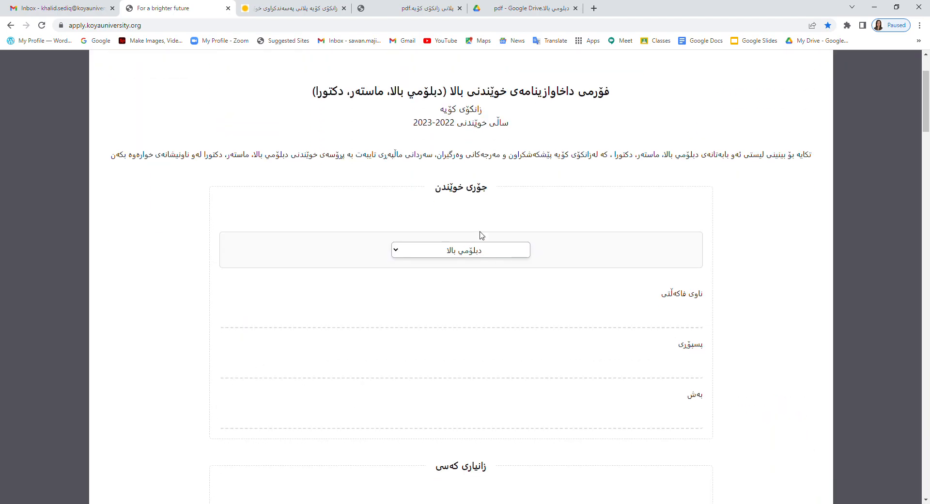
pyautogui.scroll(-2, 480, 236)
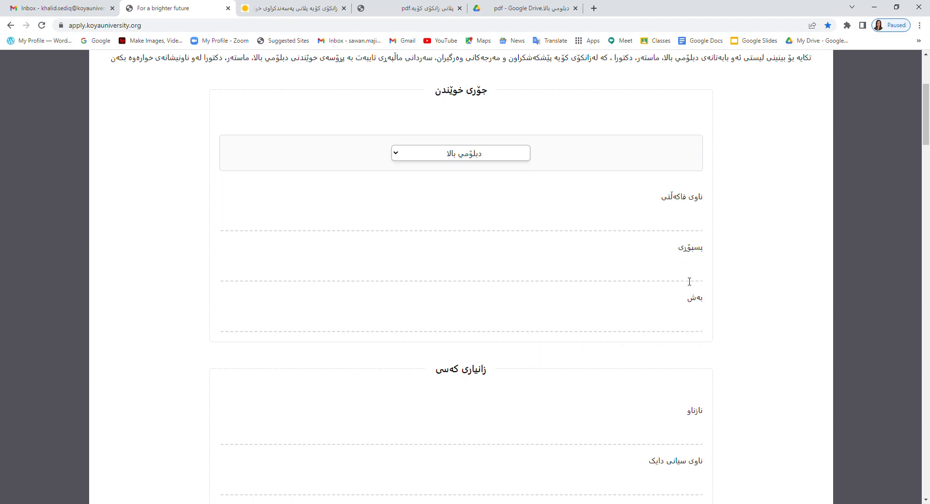
pyautogui.scroll(-4, 678, 311)
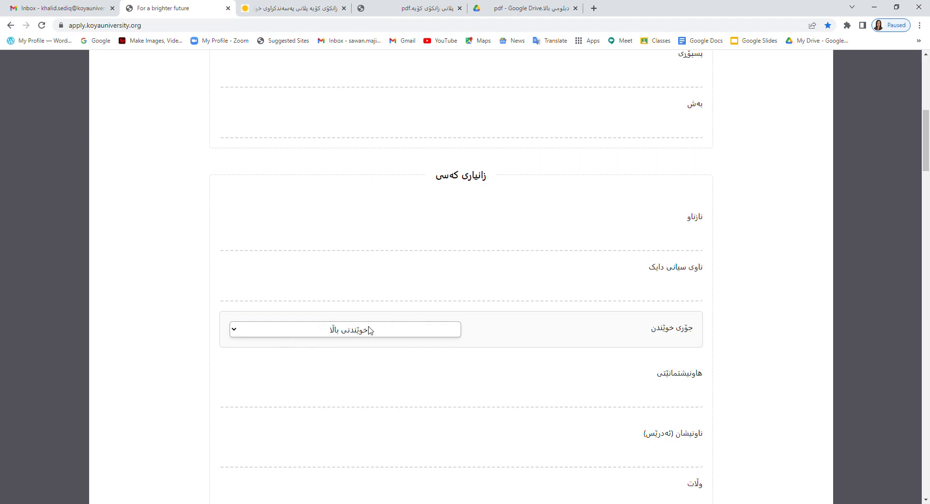
pyautogui.scroll(-2, 629, 351)
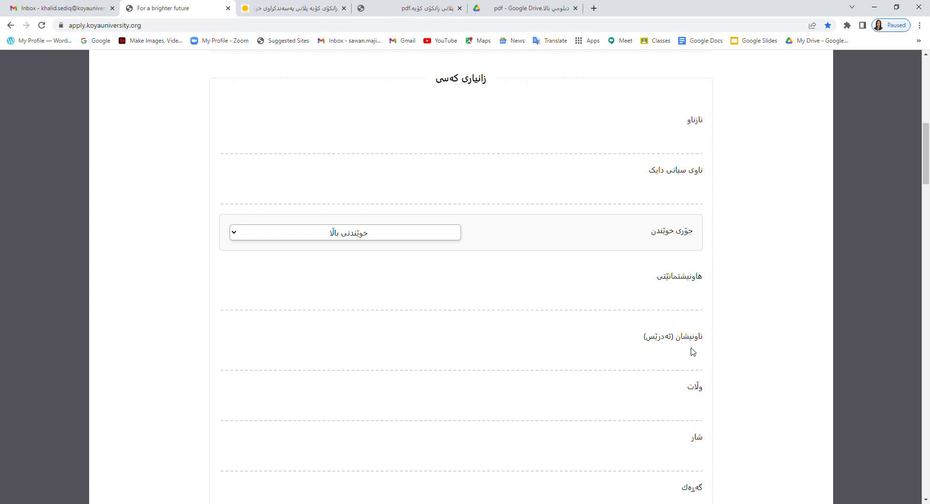
pyautogui.scroll(-1, 685, 368)
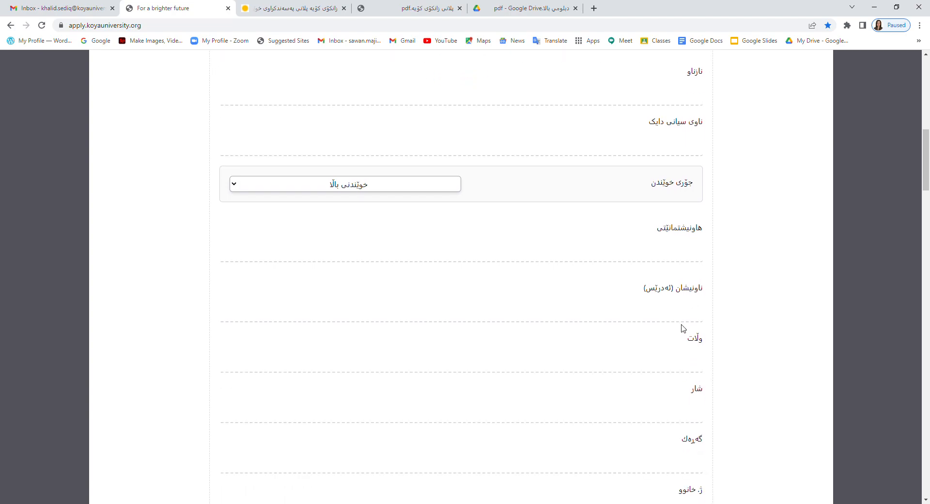
pyautogui.scroll(-2, 683, 325)
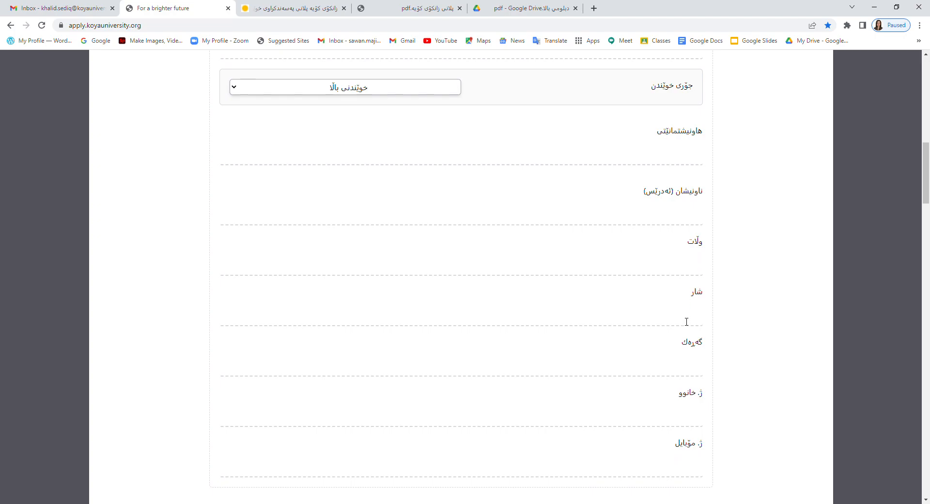
pyautogui.scroll(-2, 686, 321)
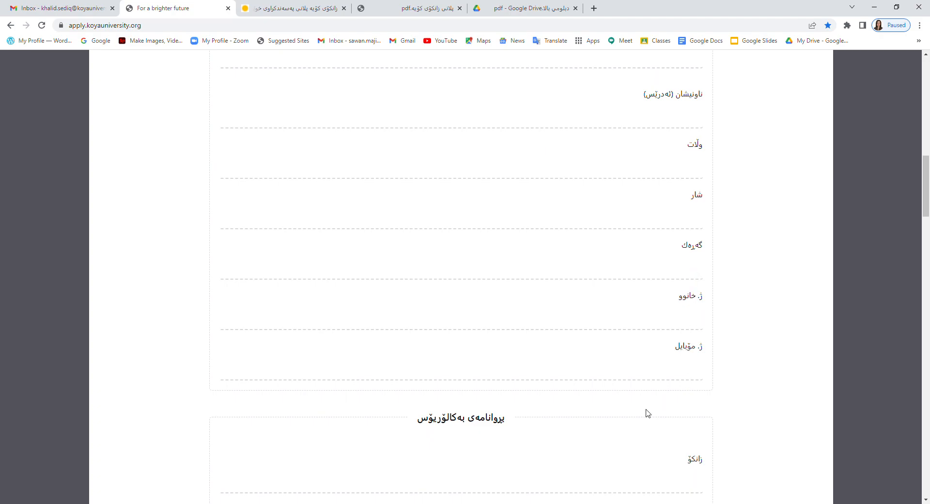
# - Examine the bachelor's certificate fields and PDF upload, the language proficiency options, and the English certificate section
pyautogui.scroll(-3, 645, 411)
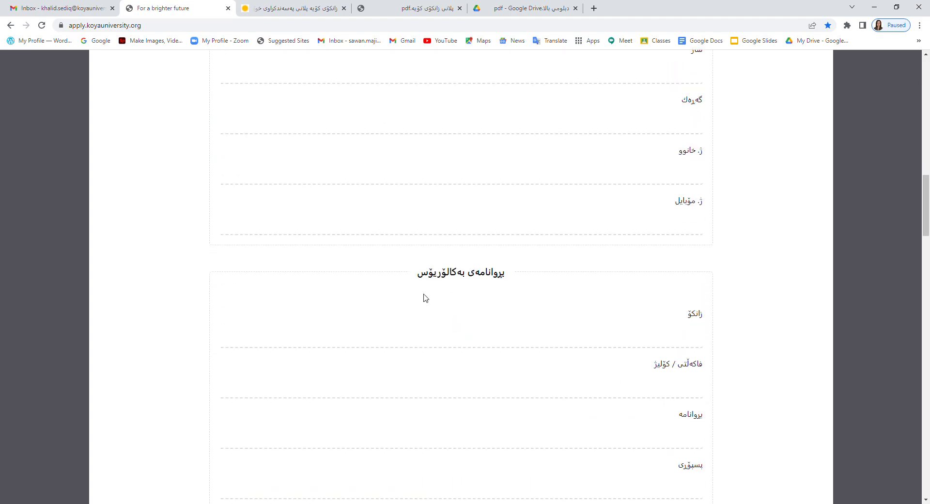
pyautogui.scroll(-1, 688, 344)
pyautogui.scroll(-2, 687, 344)
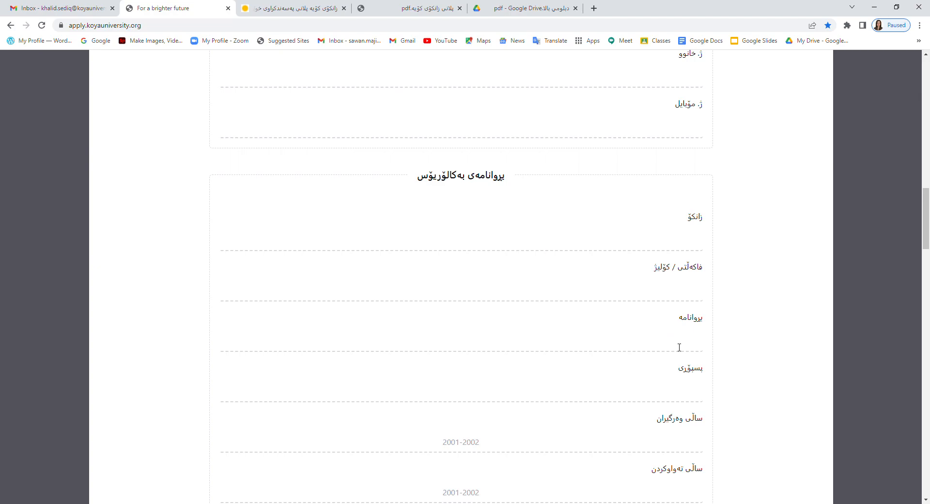
pyautogui.scroll(-2, 666, 345)
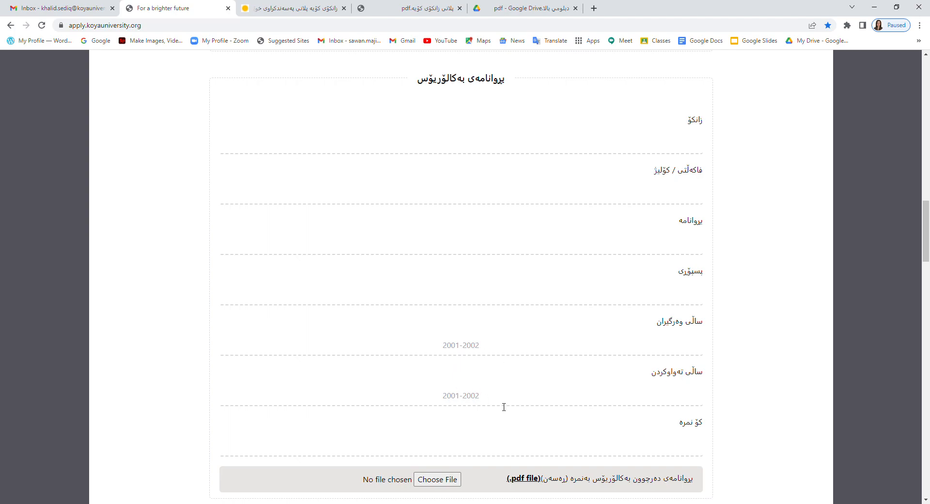
pyautogui.scroll(-2, 635, 424)
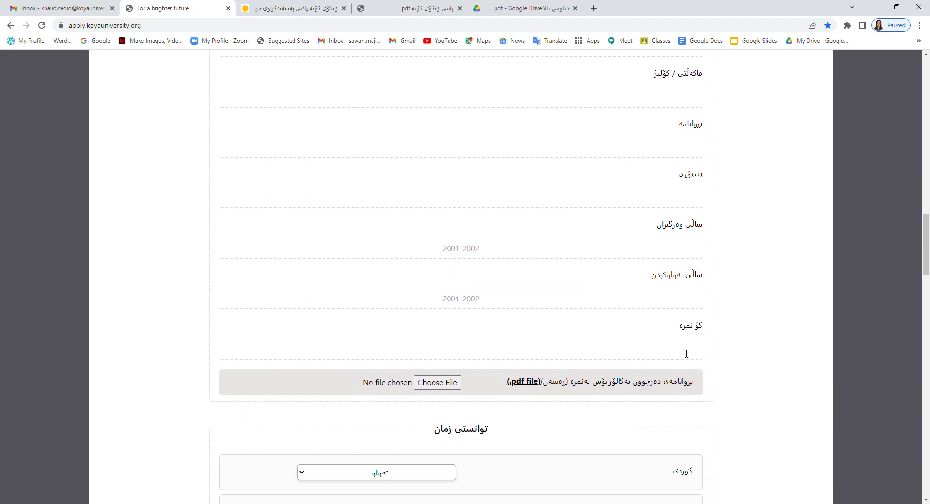
pyautogui.scroll(-3, 687, 354)
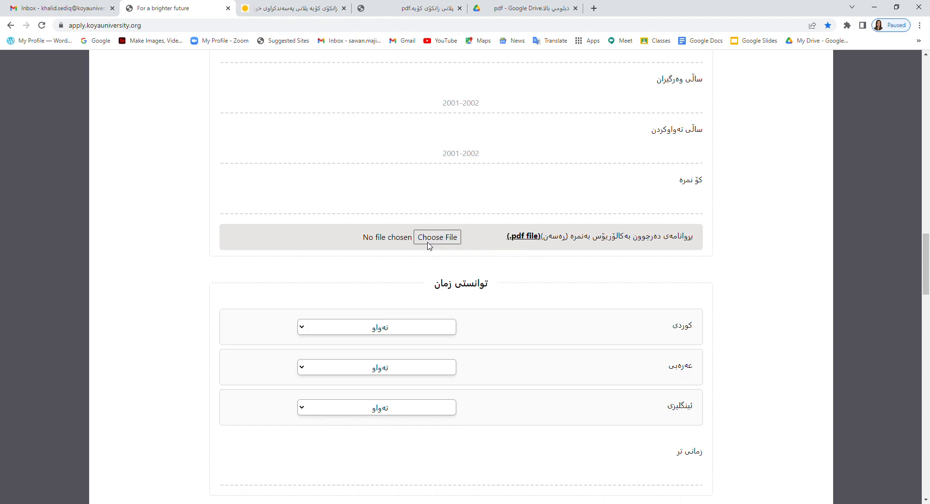
pyautogui.scroll(-2, 662, 276)
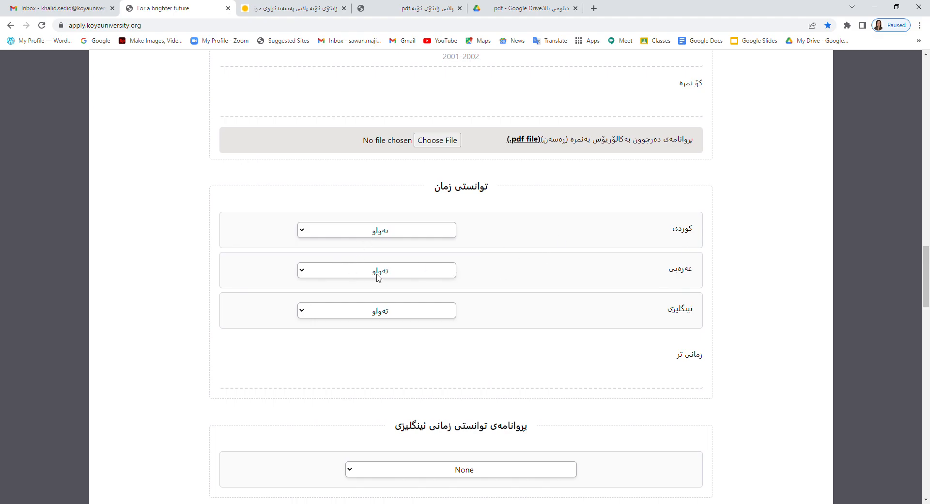
pyautogui.scroll(-2, 440, 331)
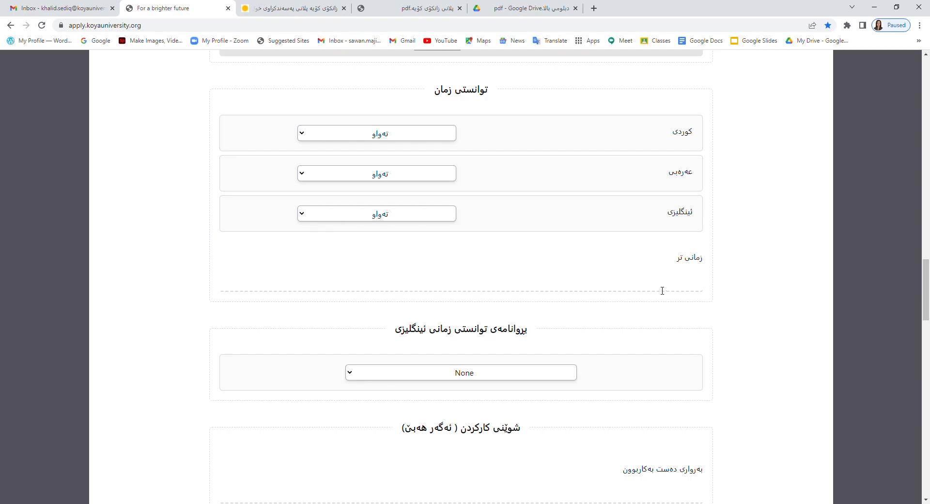
# - Set the English language certificate type to IELTS and check the score and PDF upload fields it requires
pyautogui.scroll(-3, 634, 291)
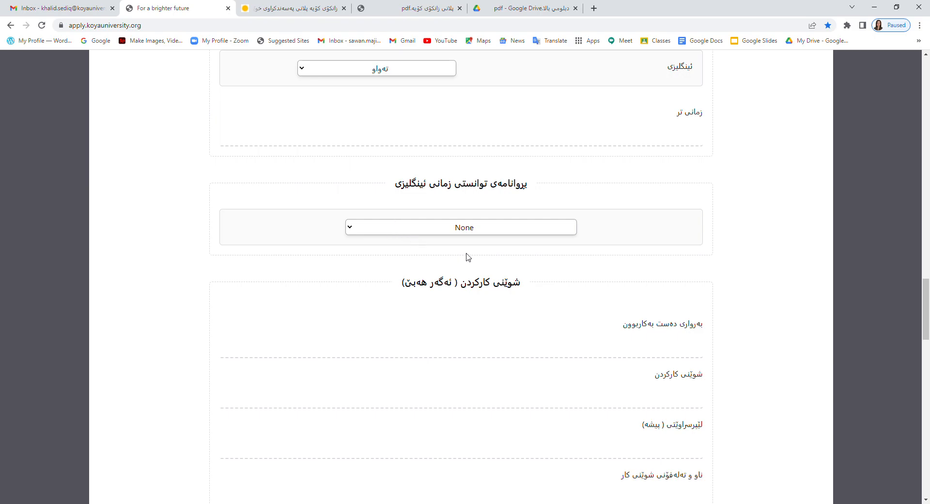
pyautogui.press('Down')
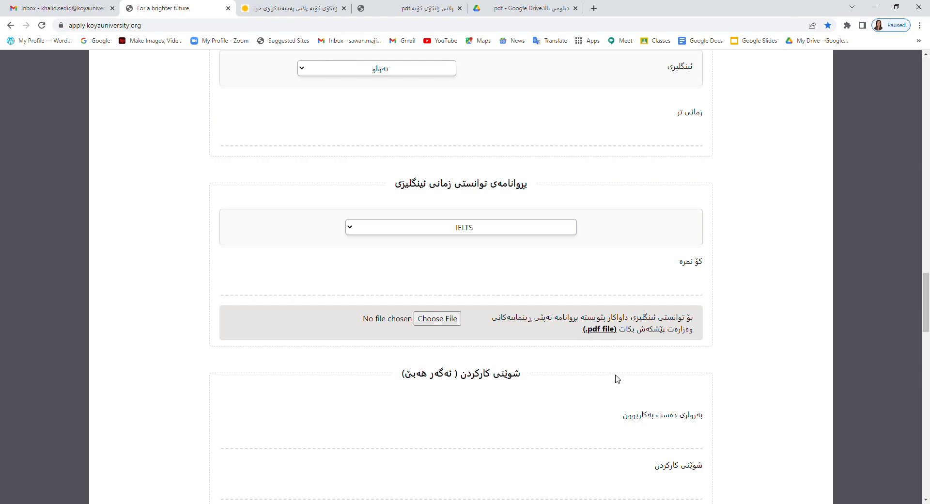
pyautogui.scroll(-1, 617, 378)
# - Examine the workplace fields and the criminal conviction question with its explanation field
pyautogui.scroll(-2, 616, 378)
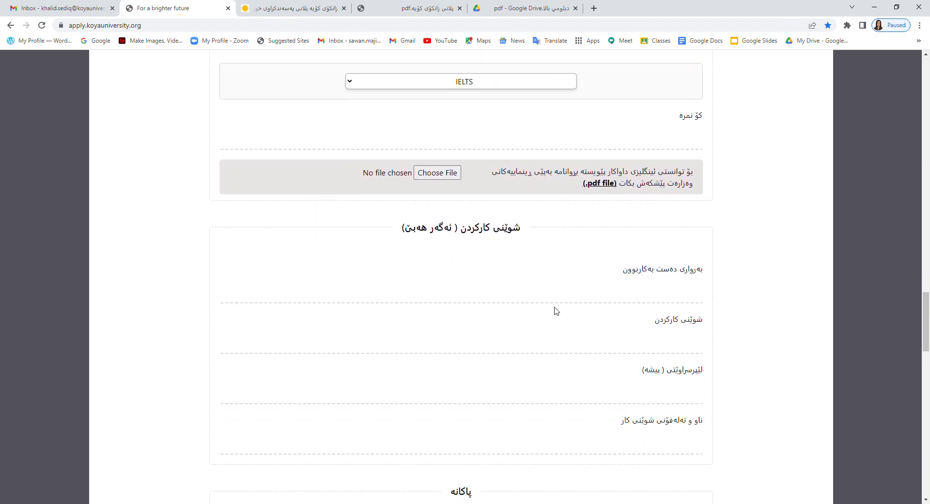
pyautogui.scroll(-1, 554, 311)
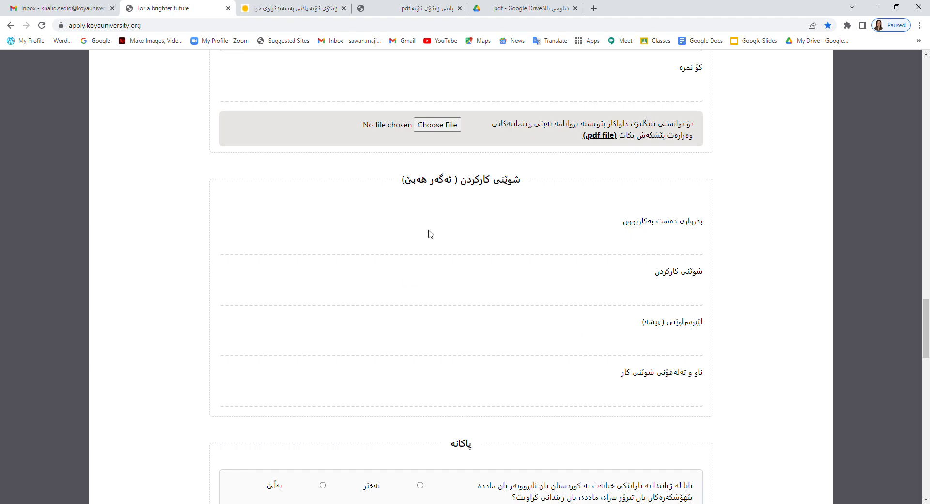
pyautogui.scroll(-2, 511, 367)
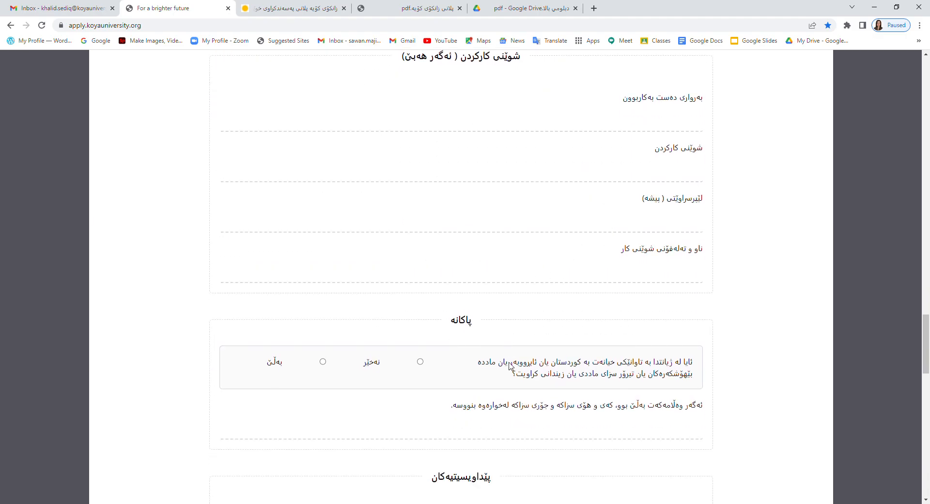
pyautogui.scroll(-3, 511, 366)
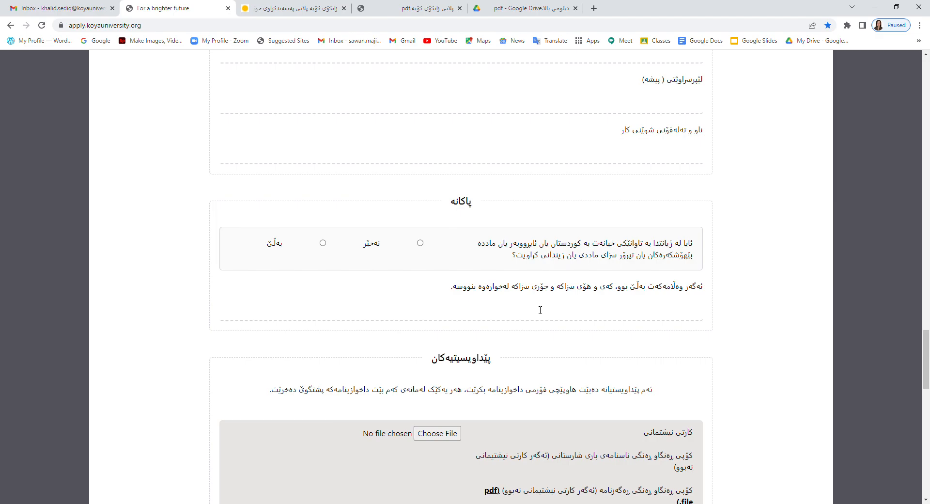
# - Examine the required-document uploads, from the national card and photo to the payment receipt and additional information
pyautogui.scroll(-5, 541, 309)
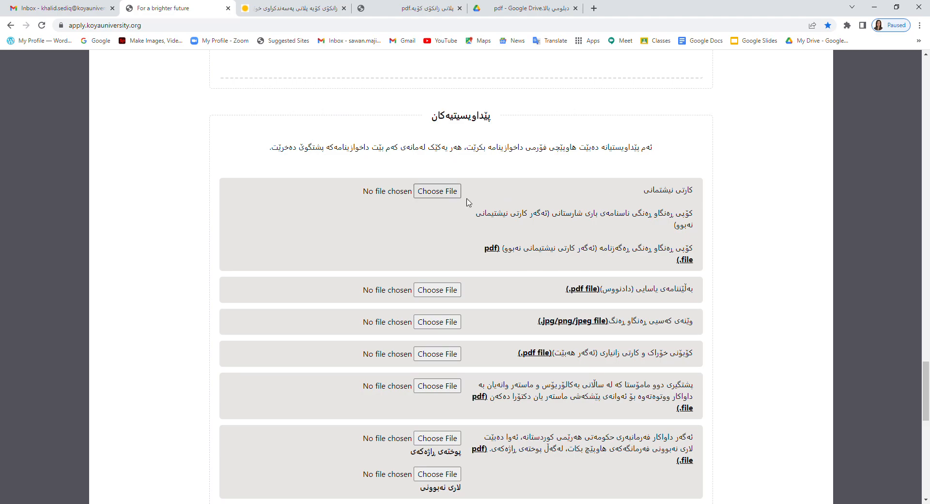
pyautogui.scroll(-2, 674, 265)
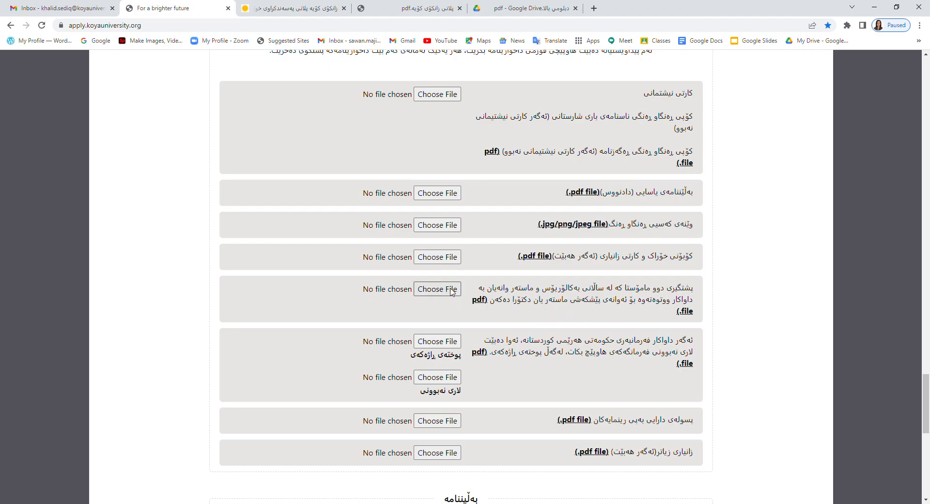
pyautogui.scroll(-3, 638, 367)
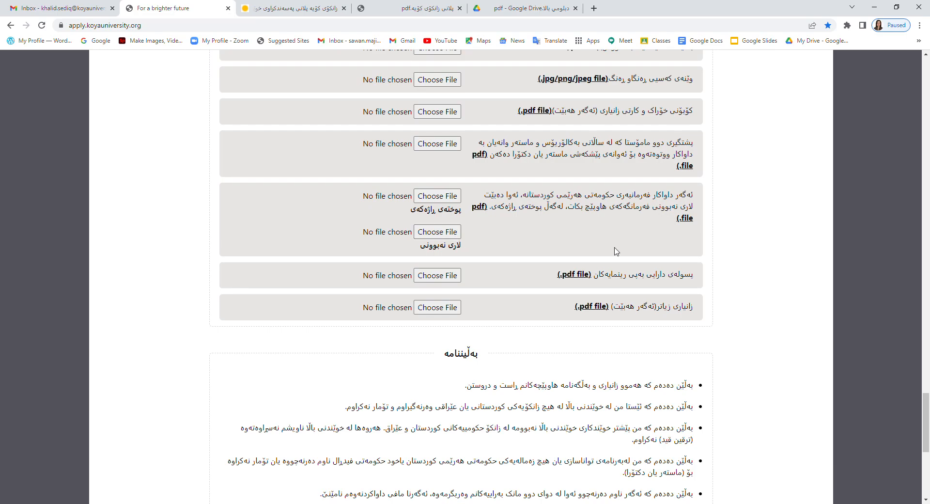
pyautogui.scroll(-2, 616, 251)
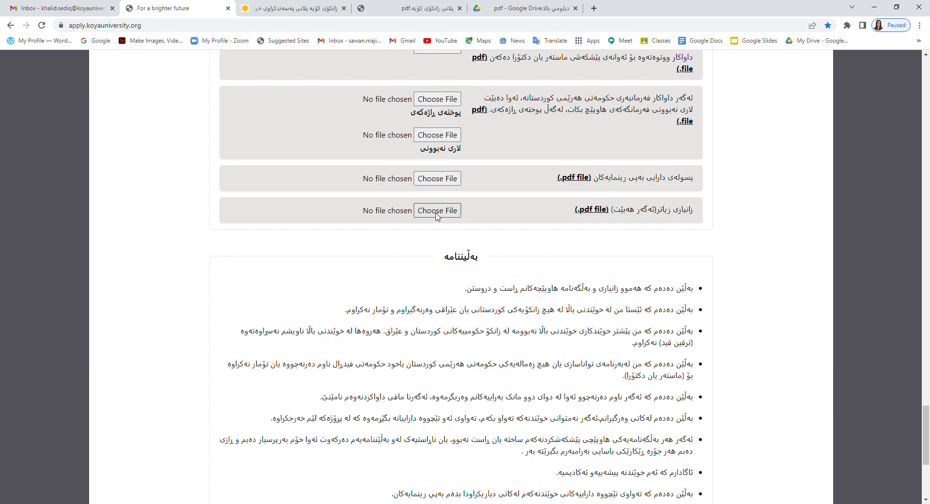
# - Read the pledge and the consent, reCAPTCHA and submission controls, check the Gmail inbox, and return to the application form
pyautogui.scroll(-1, 569, 383)
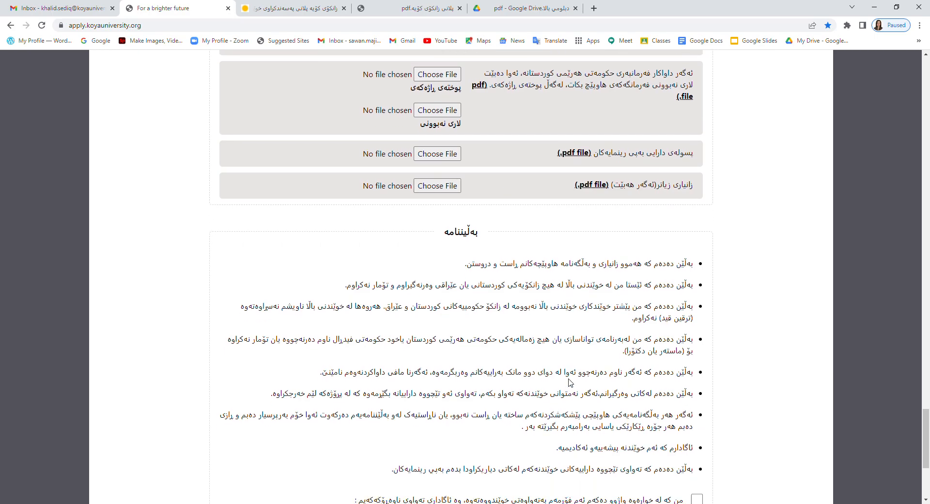
pyautogui.scroll(-3, 569, 383)
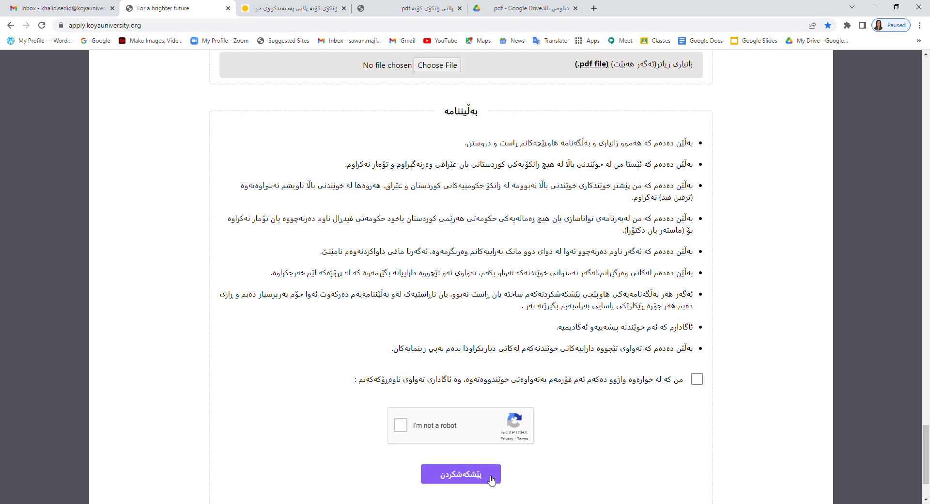
pyautogui.click(75, 11)
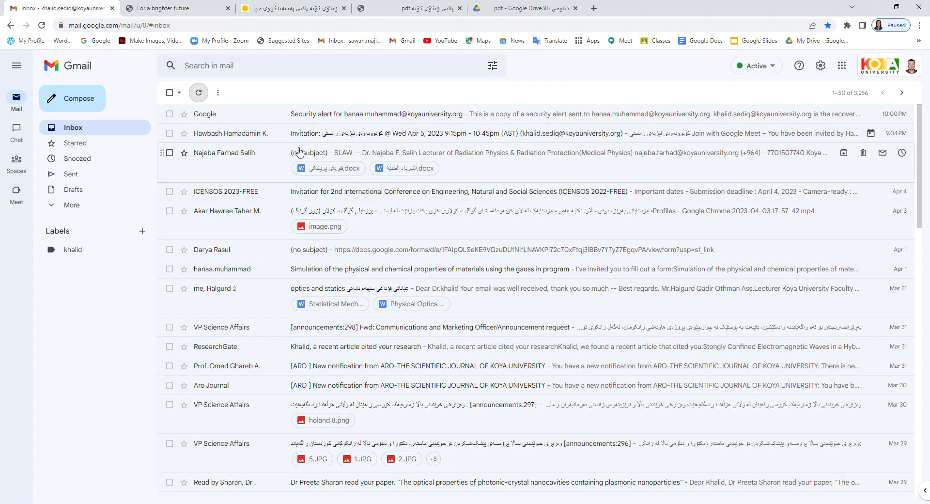
pyautogui.click(202, 6)
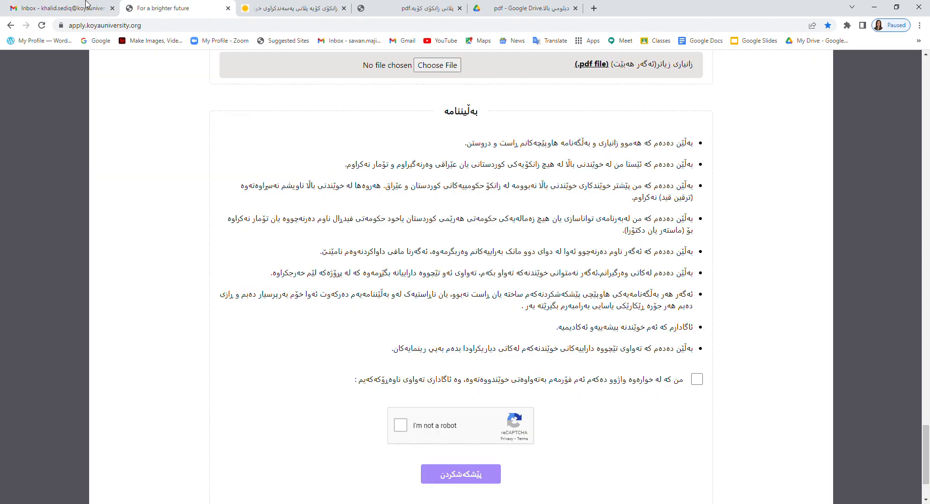
pyautogui.click(12, 29)
pyautogui.click(158, 30)
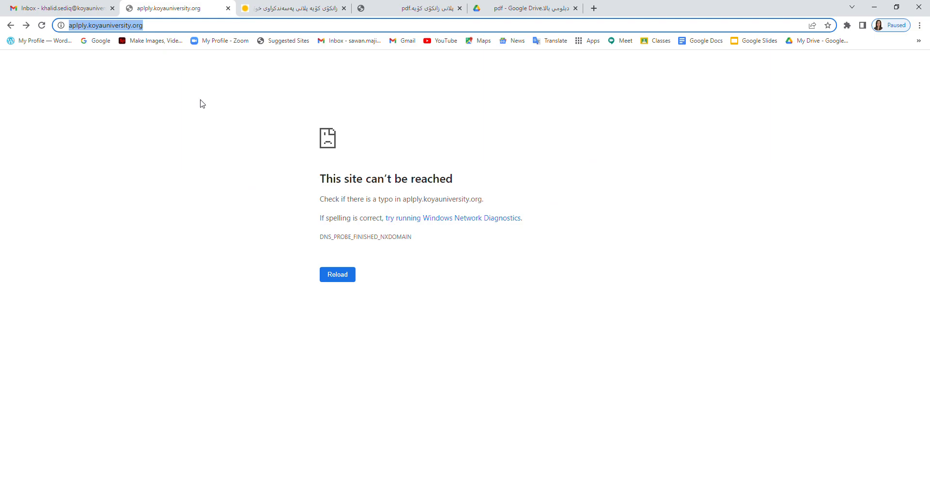
pyautogui.write('https://apply.koyauniversity.org/')
pyautogui.click(208, 48)
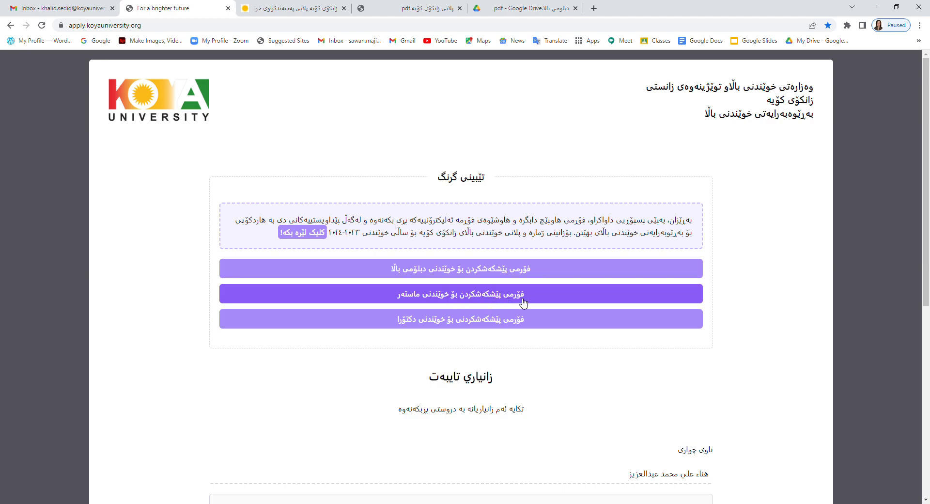
# - Review the personal details on the start page and continue to the Koya University higher-education application form
pyautogui.scroll(-4, 523, 302)
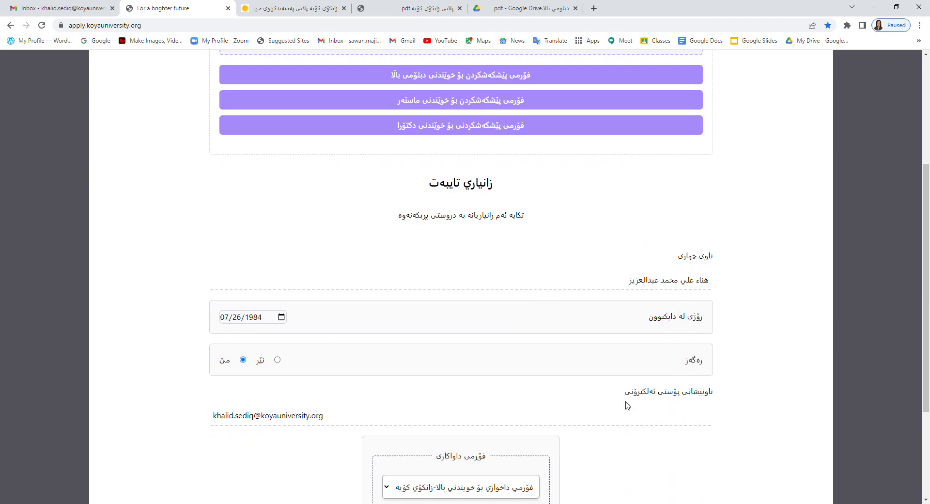
pyautogui.scroll(-3, 564, 375)
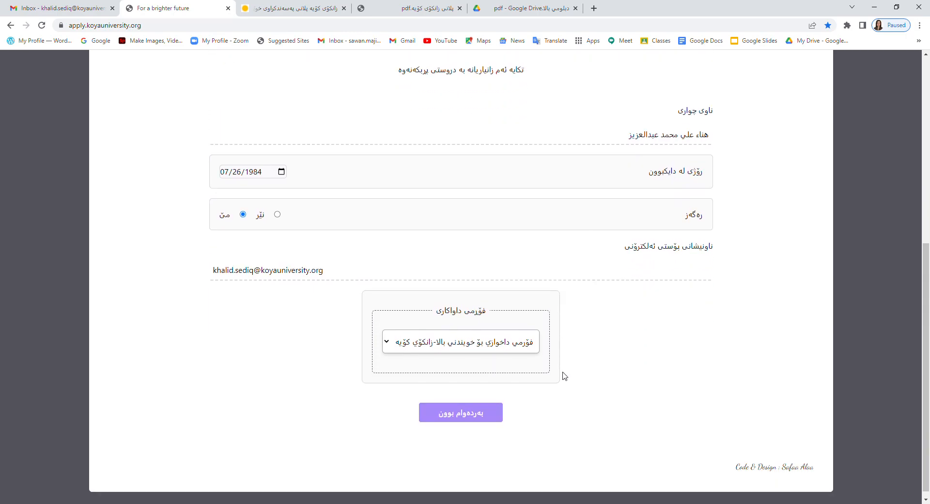
pyautogui.click(454, 411)
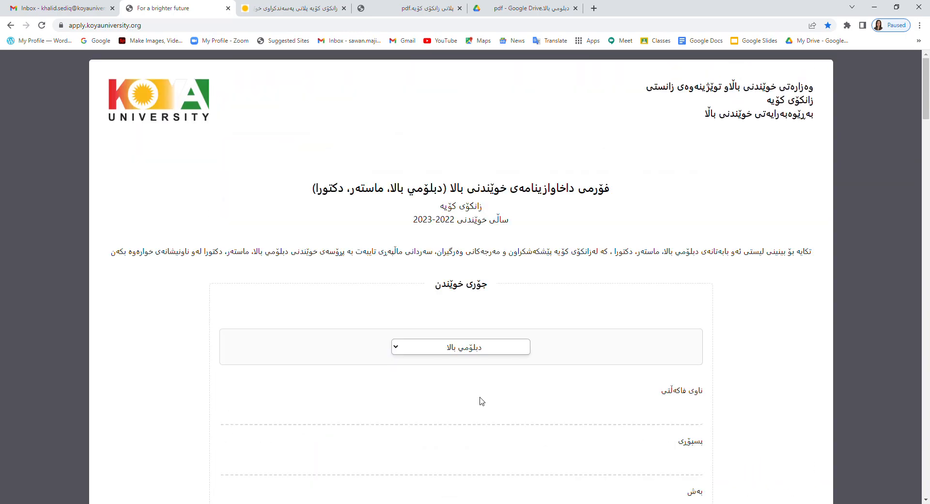
# - Choose master's as the study type in the application form
pyautogui.scroll(-2, 584, 322)
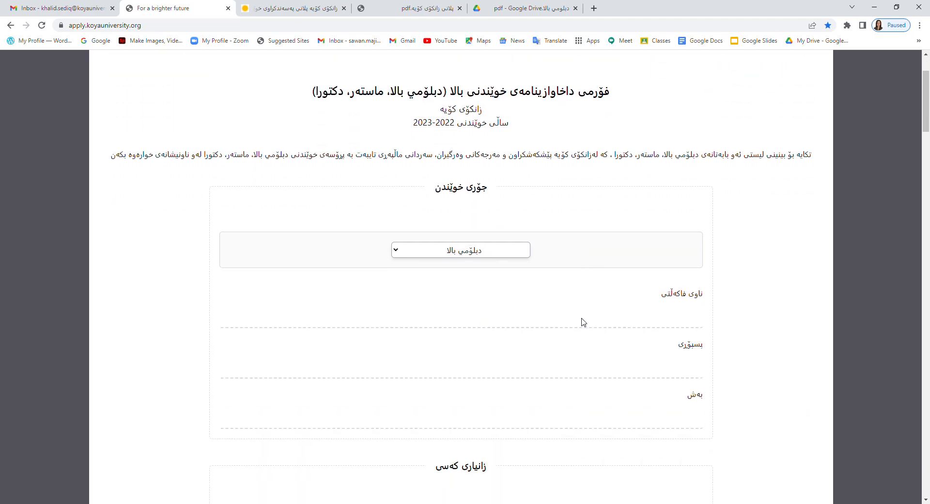
pyautogui.click(398, 250)
pyautogui.click(431, 274)
# - Examine the personal information, address and mobile number fields, followed by the bachelor's certificate details and PDF upload
pyautogui.scroll(-6, 691, 420)
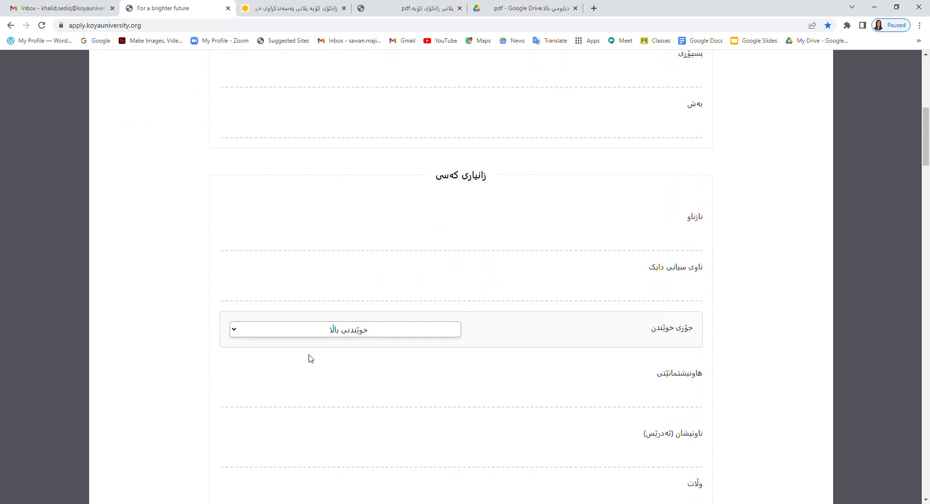
pyautogui.scroll(-3, 704, 412)
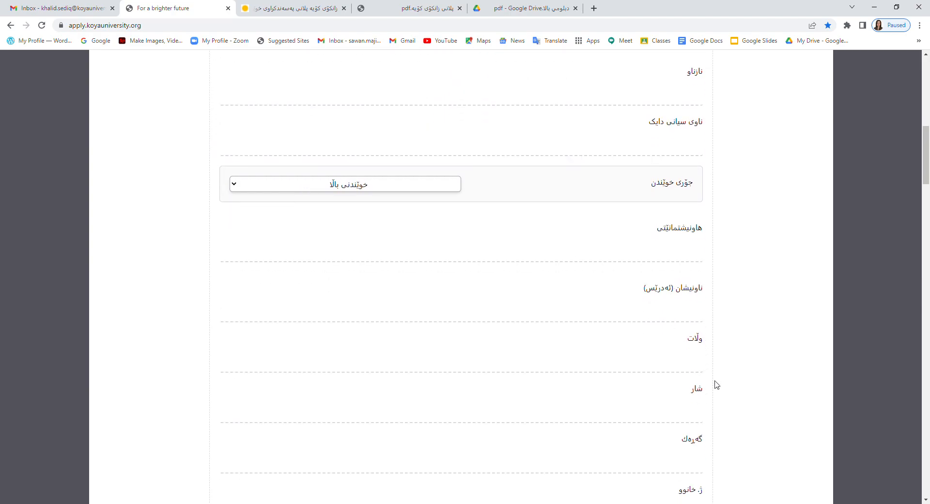
pyautogui.scroll(-3, 704, 392)
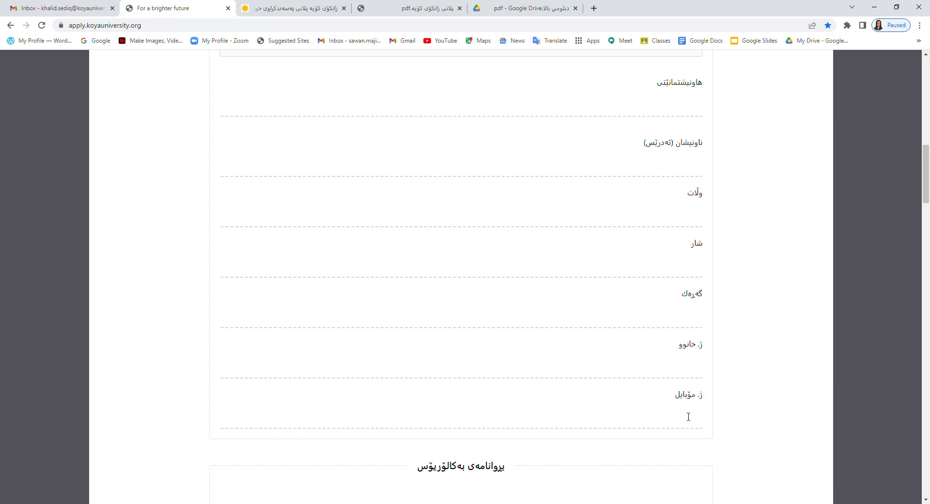
pyautogui.scroll(-3, 688, 417)
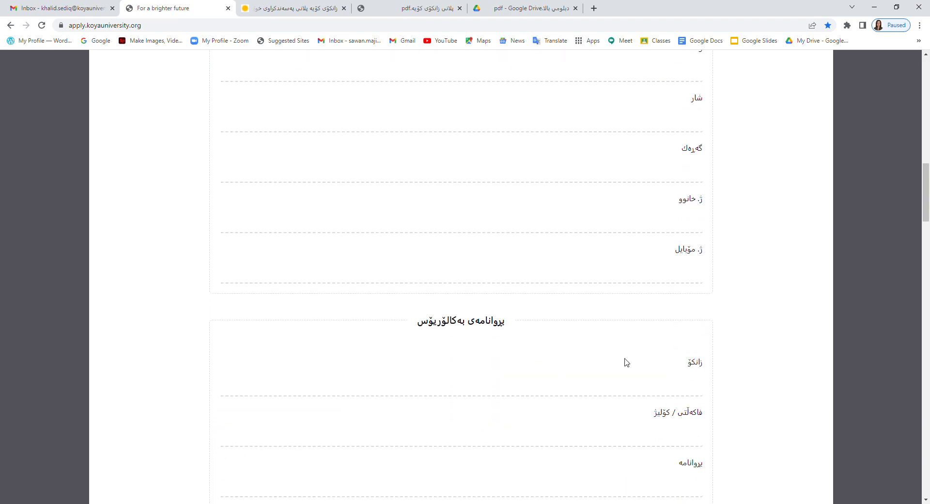
pyautogui.scroll(-2, 670, 390)
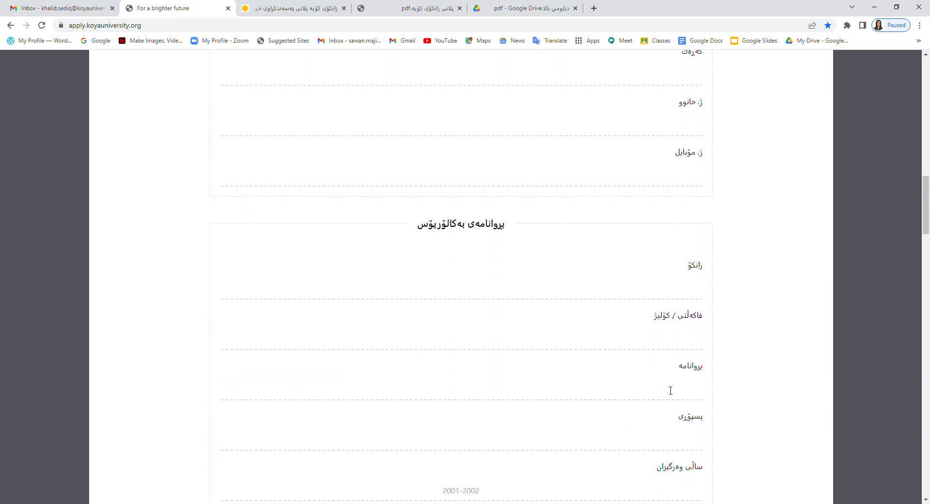
pyautogui.scroll(-3, 675, 386)
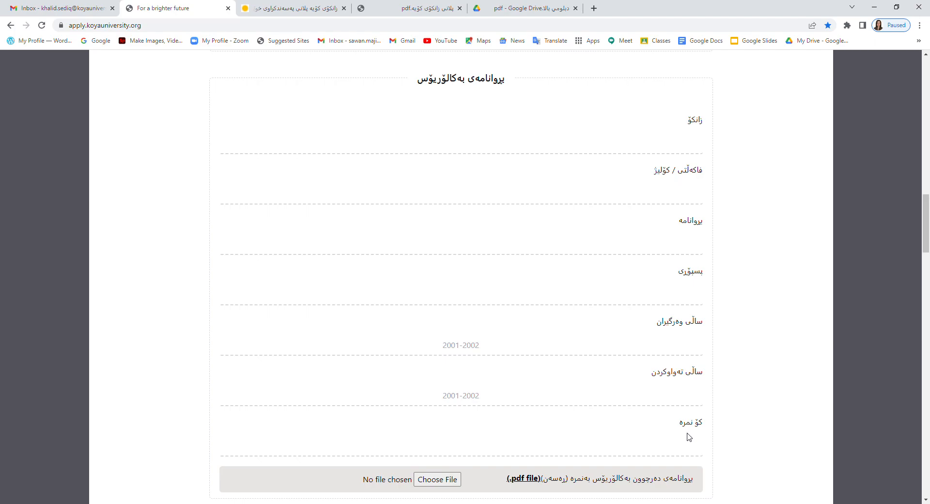
pyautogui.scroll(-2, 693, 422)
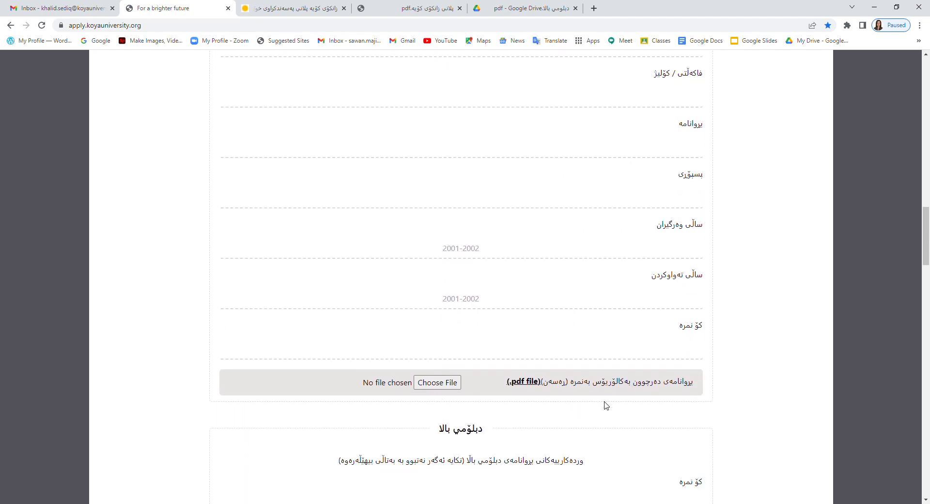
# - Examine the higher diploma section, the language proficiency options and the English certificate choice for the master's application
pyautogui.scroll(-4, 604, 405)
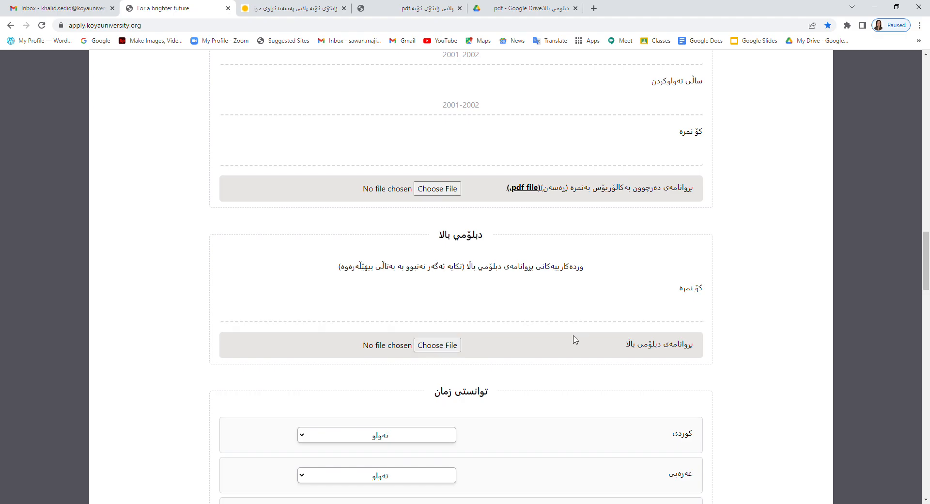
pyautogui.scroll(-5, 576, 336)
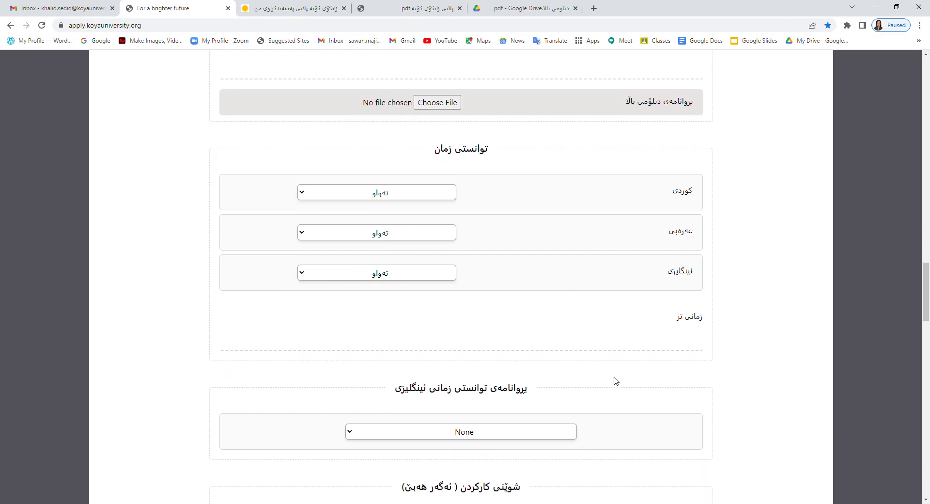
pyautogui.scroll(-2, 615, 380)
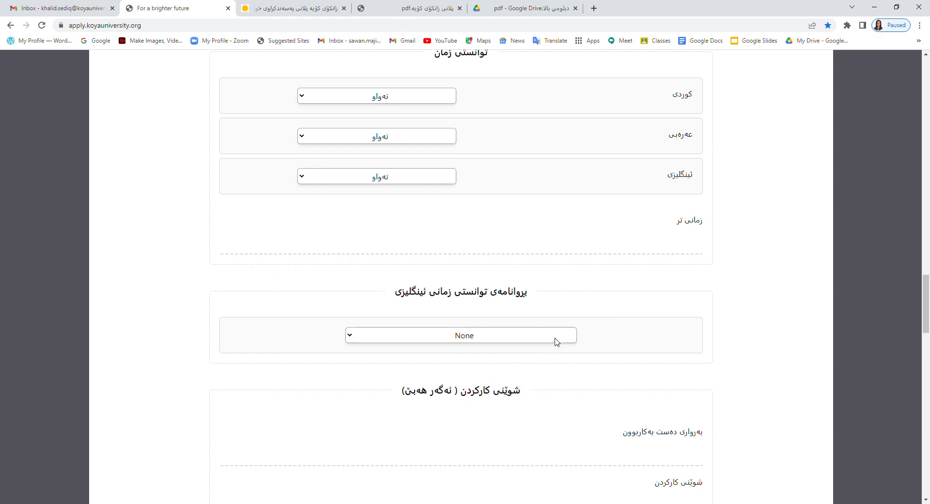
pyautogui.scroll(-3, 540, 341)
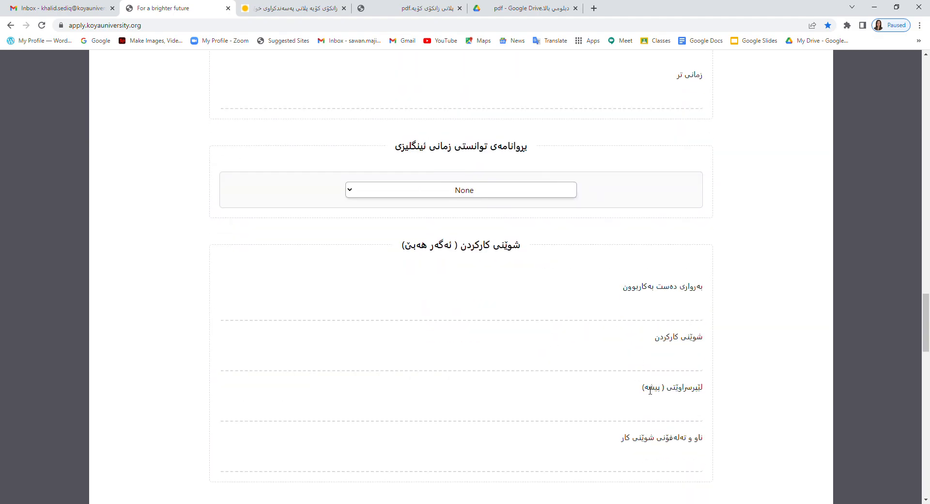
# - Examine the master's form's workplace, clearance and required document sections, through to the pledge and submission area
pyautogui.scroll(-3, 650, 390)
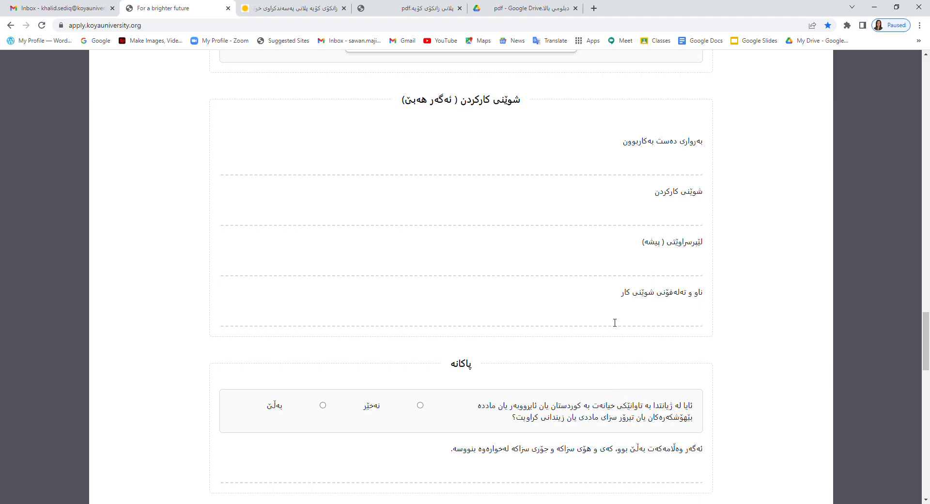
pyautogui.scroll(-2, 545, 392)
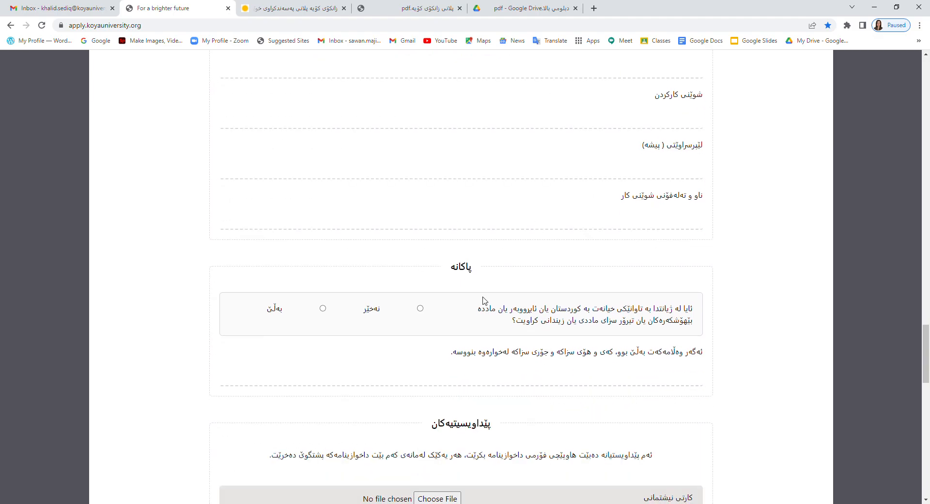
pyautogui.scroll(-4, 468, 335)
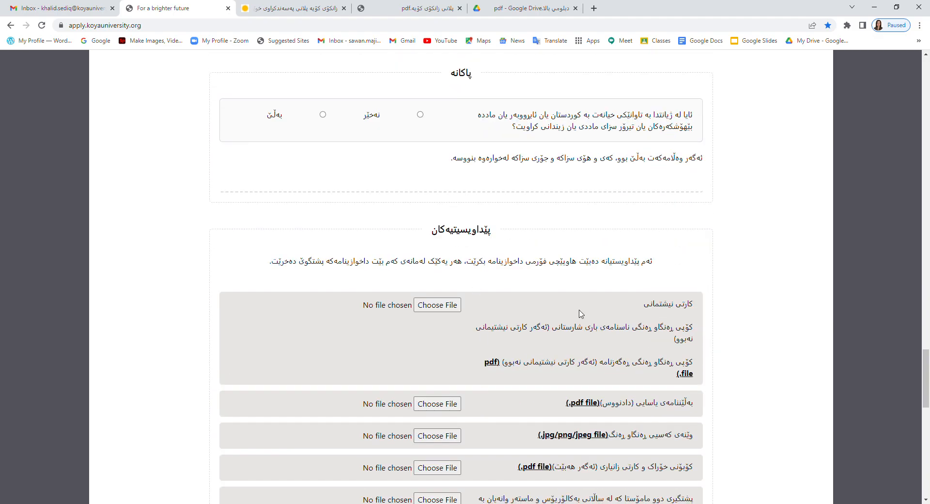
pyautogui.scroll(-3, 630, 352)
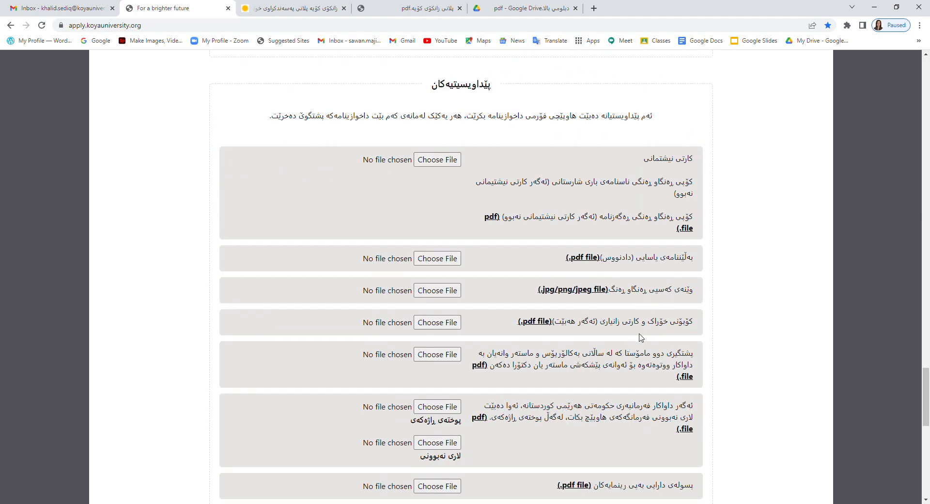
pyautogui.scroll(-2, 655, 380)
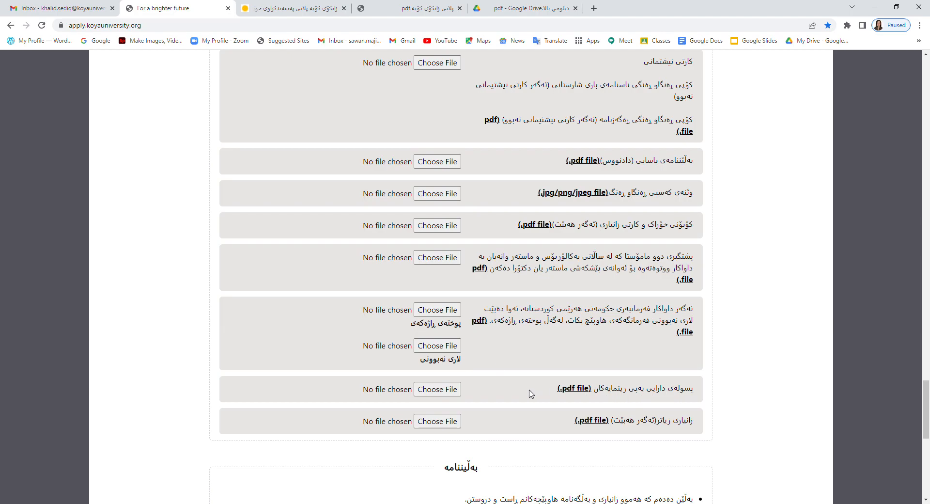
pyautogui.scroll(-3, 584, 429)
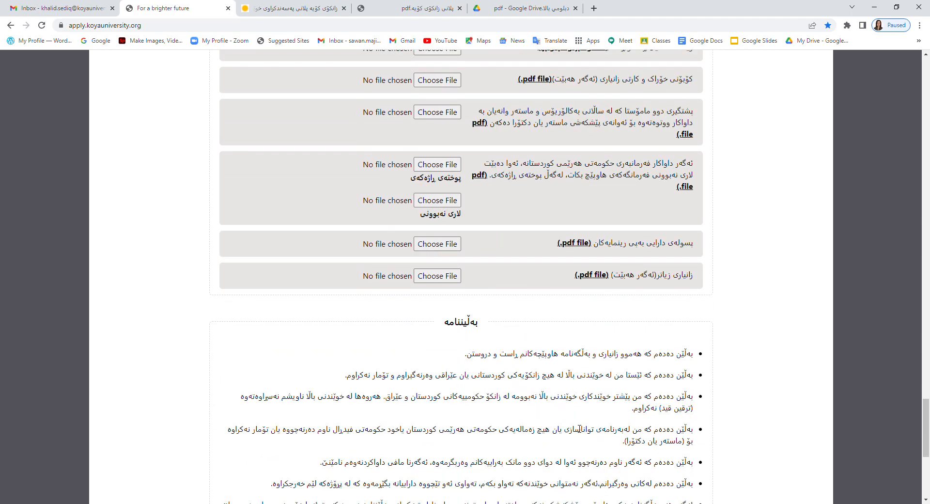
pyautogui.scroll(-6, 579, 429)
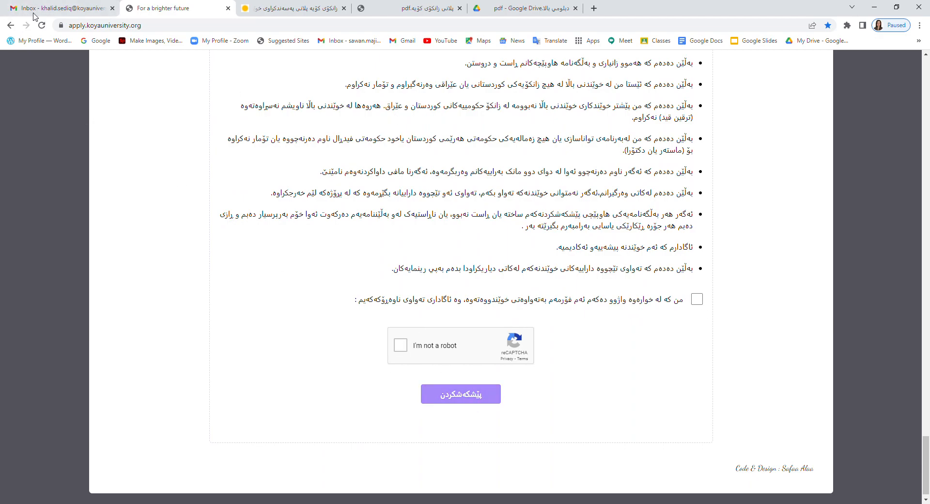
pyautogui.click(10, 25)
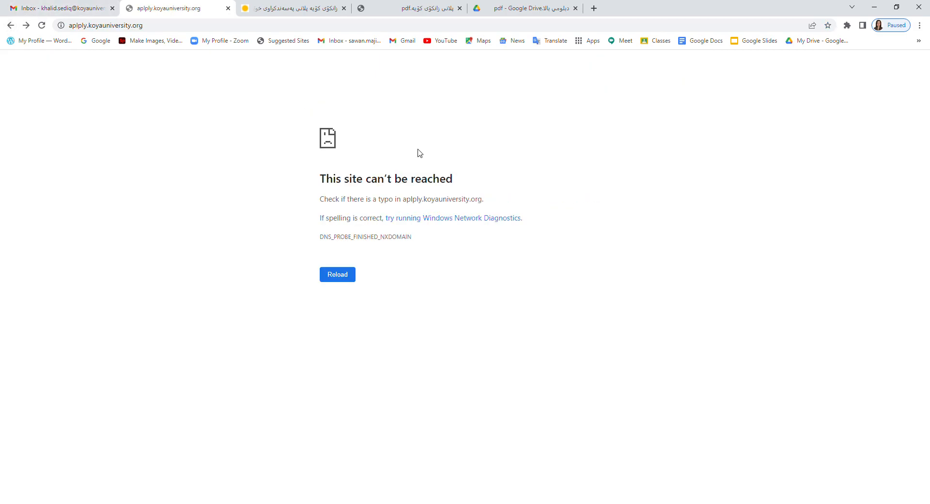
pyautogui.click(160, 25)
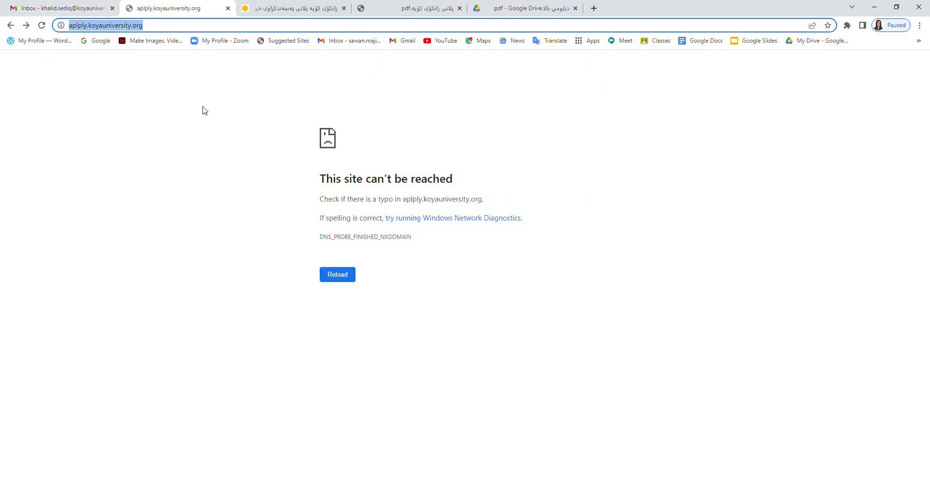
pyautogui.write('https://apply.koyauniversity.org/')
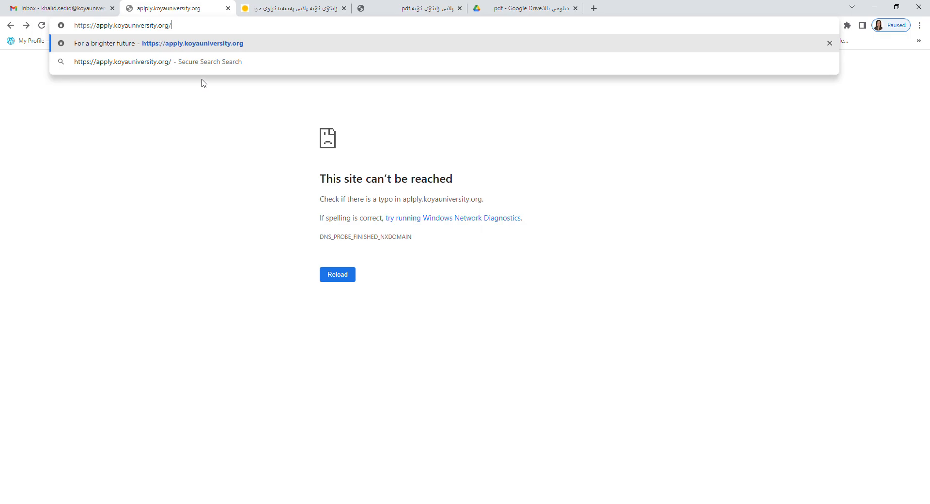
pyautogui.click(213, 48)
# - Continue from the start page to the Koya University higher-education form and choose doctorate (دکتورا) as the study type
pyautogui.scroll(-4, 538, 307)
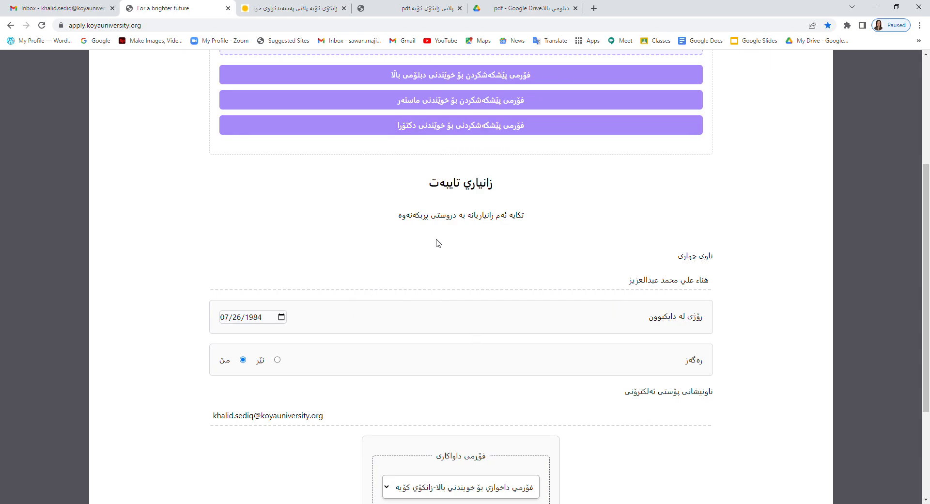
pyautogui.scroll(-3, 479, 332)
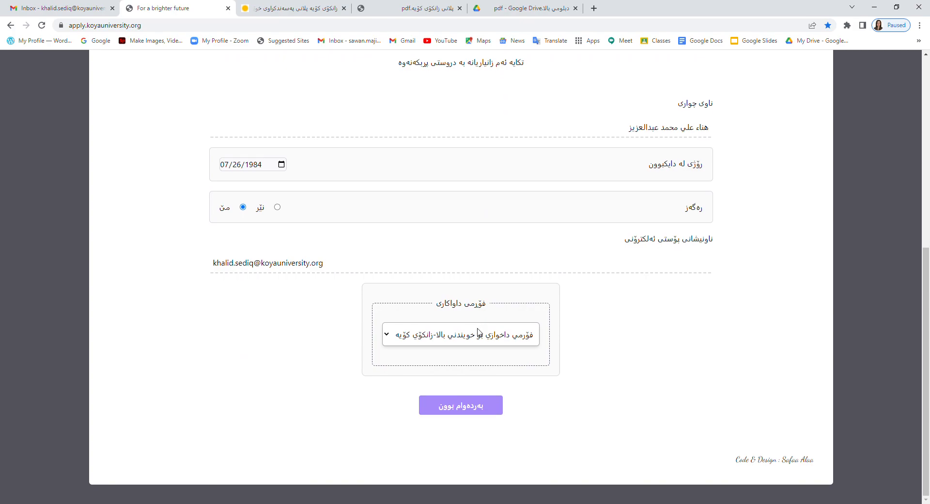
pyautogui.click(486, 412)
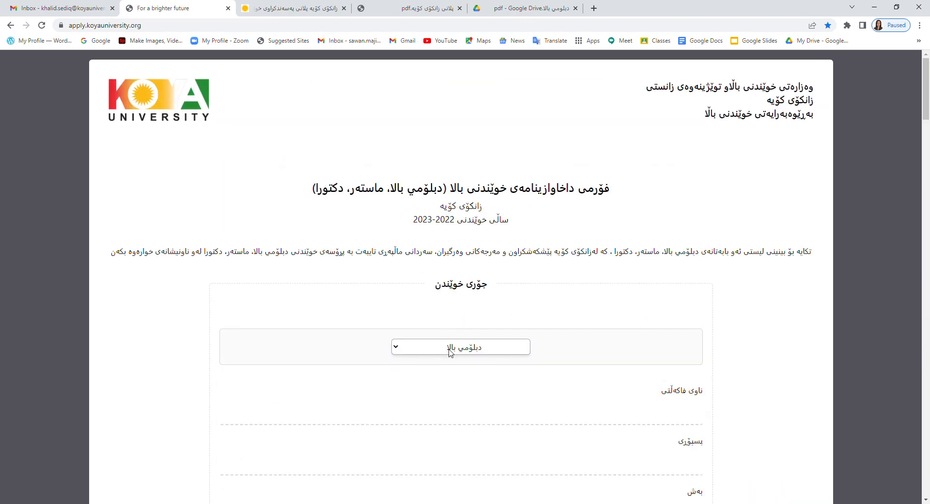
pyautogui.click(451, 352)
pyautogui.click(461, 382)
# - Examine the doctorate form's faculty, specialization and department fields, personal information and address, and bachelor's certificate details
pyautogui.scroll(-6, 690, 369)
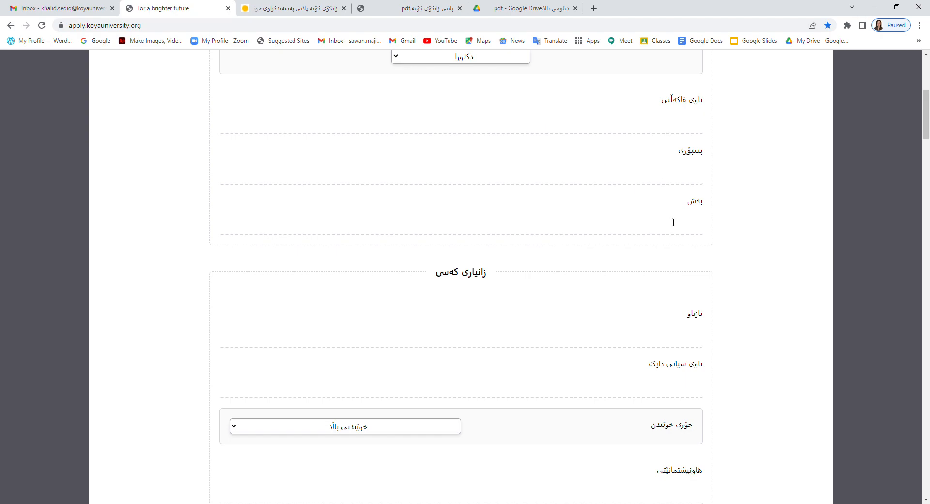
pyautogui.scroll(-2, 680, 296)
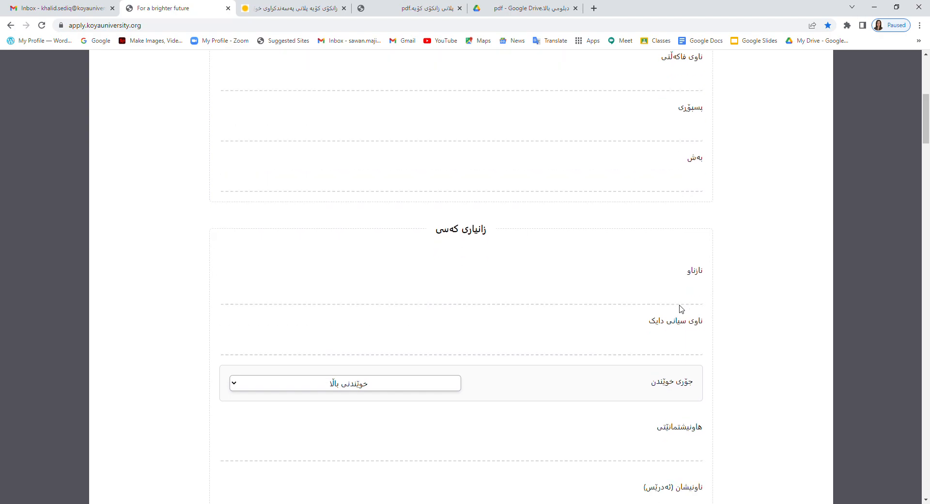
pyautogui.scroll(-3, 677, 316)
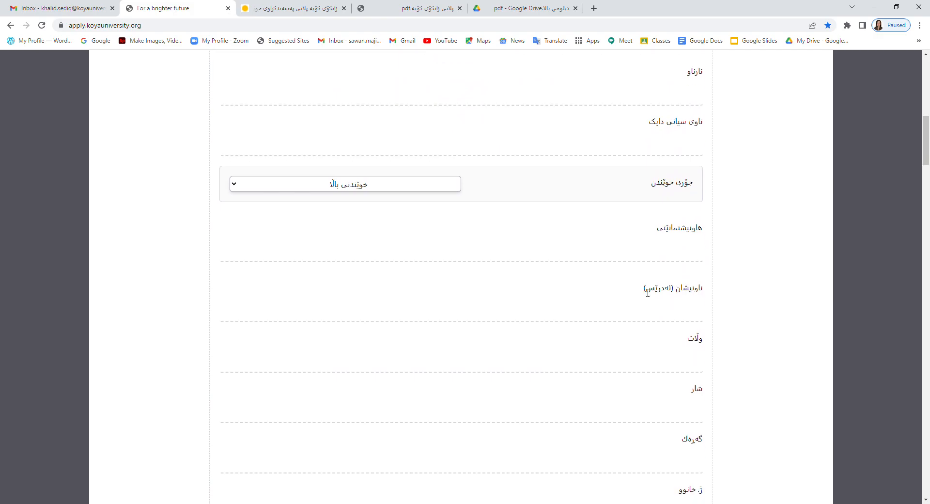
pyautogui.scroll(-3, 677, 348)
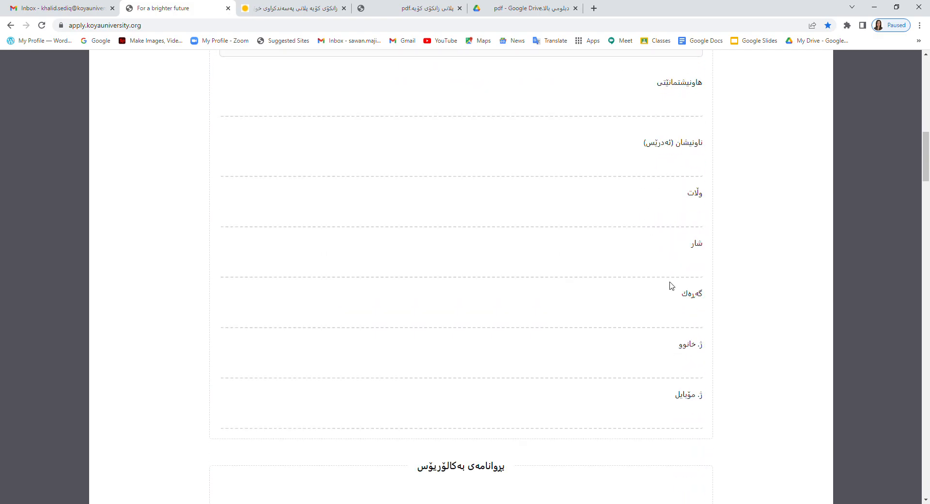
pyautogui.scroll(-7, 686, 405)
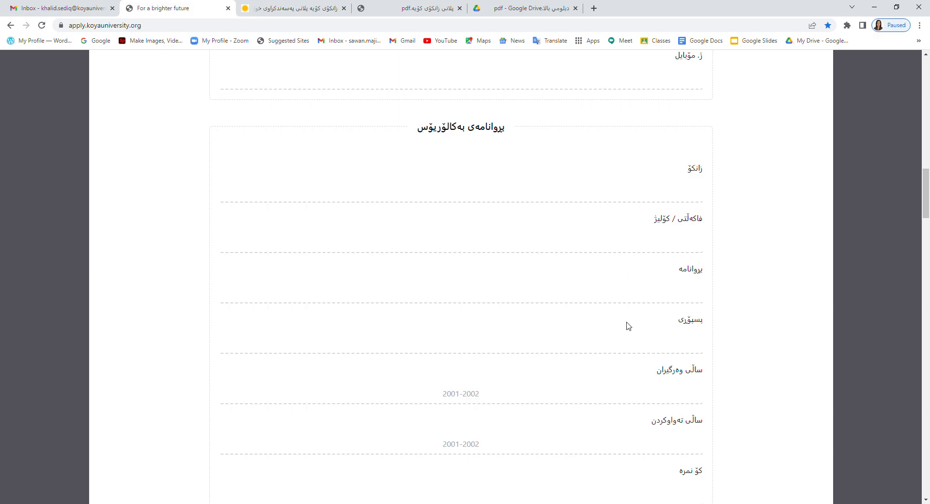
pyautogui.scroll(-4, 628, 421)
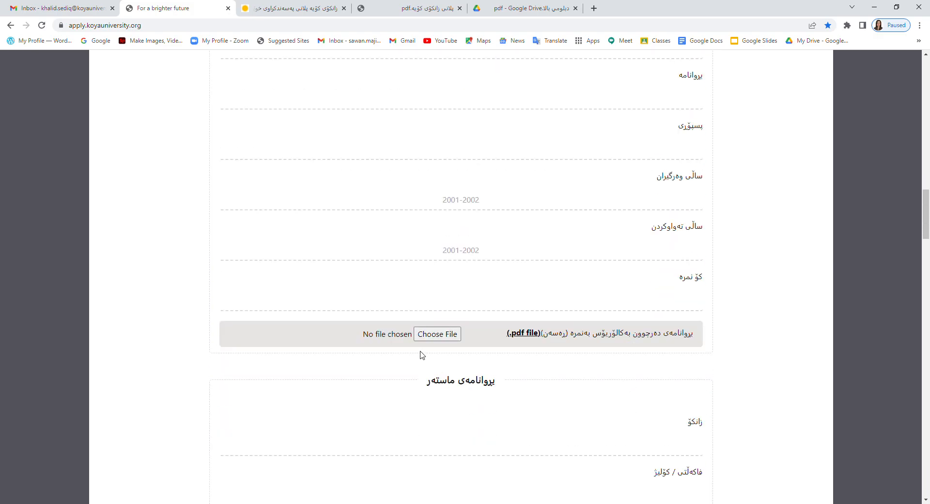
# - Examine the master's certificate section of the doctorate form, including the grade, certificate PDF, number of research papers and research upload
pyautogui.scroll(-3, 553, 412)
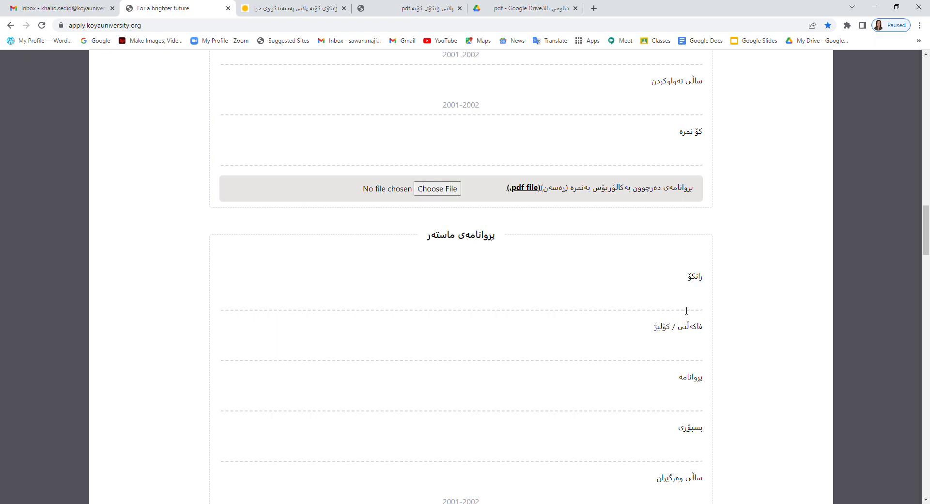
pyautogui.scroll(-2, 686, 310)
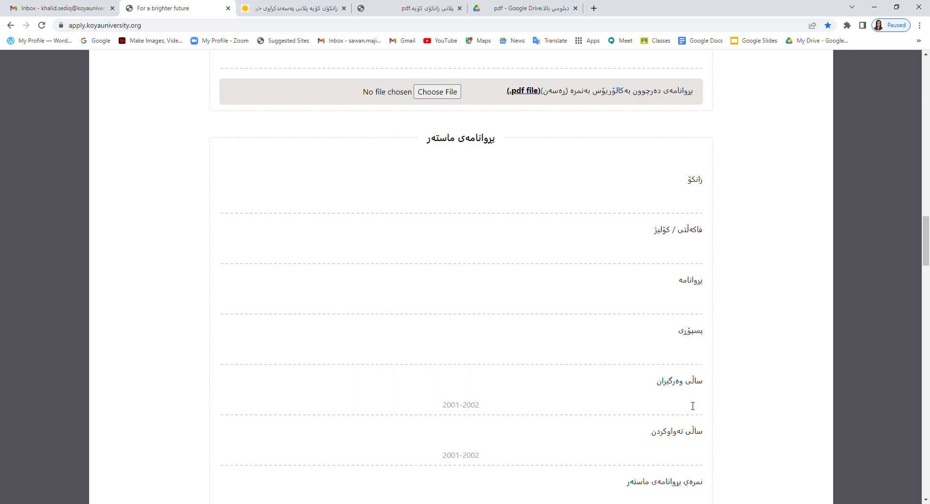
pyautogui.scroll(-3, 690, 405)
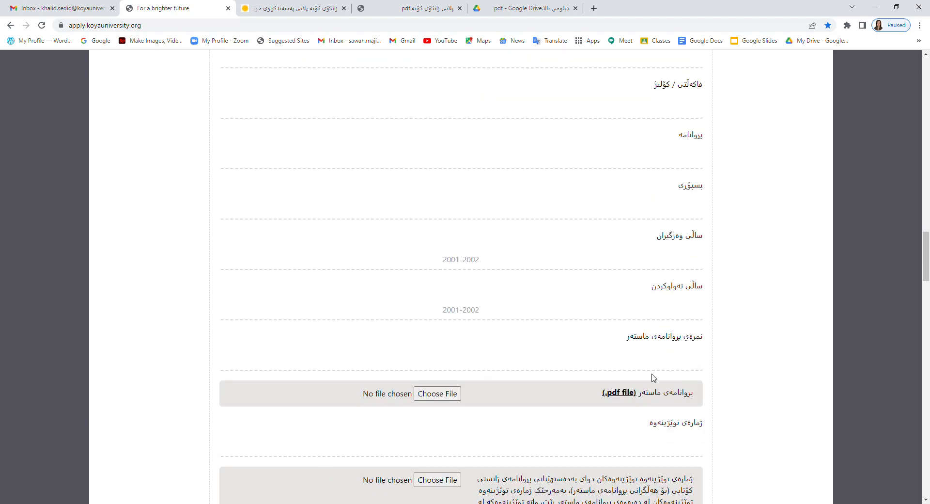
pyautogui.scroll(-2, 552, 432)
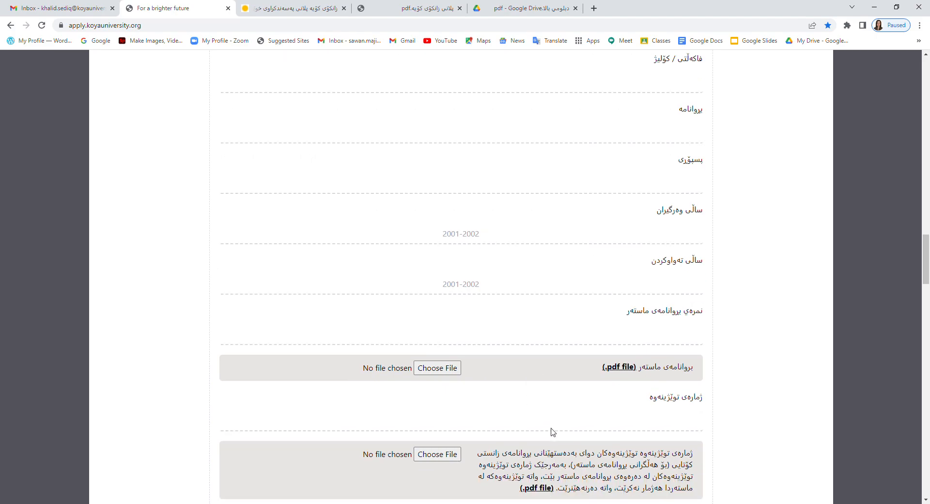
pyautogui.scroll(-3, 573, 383)
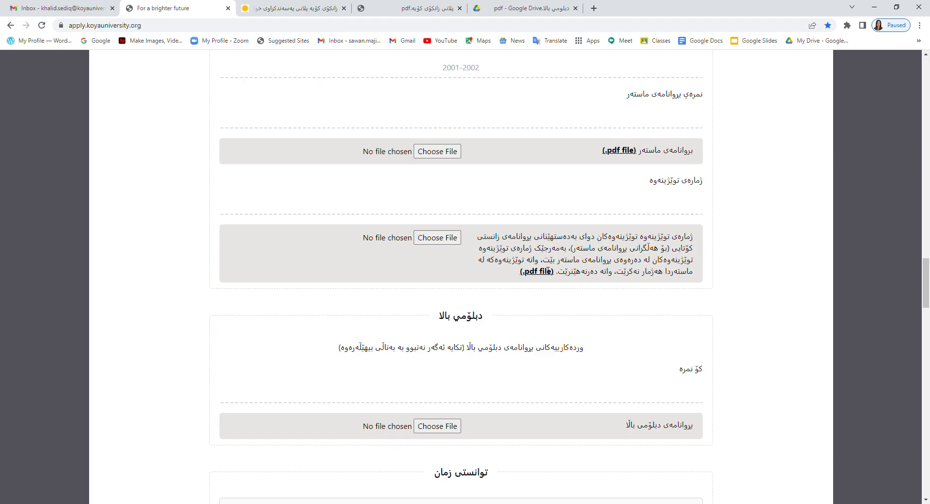
# - Examine the doctorate form's higher diploma, language proficiency, English certificate, workplace and clearance sections
pyautogui.scroll(-3, 513, 277)
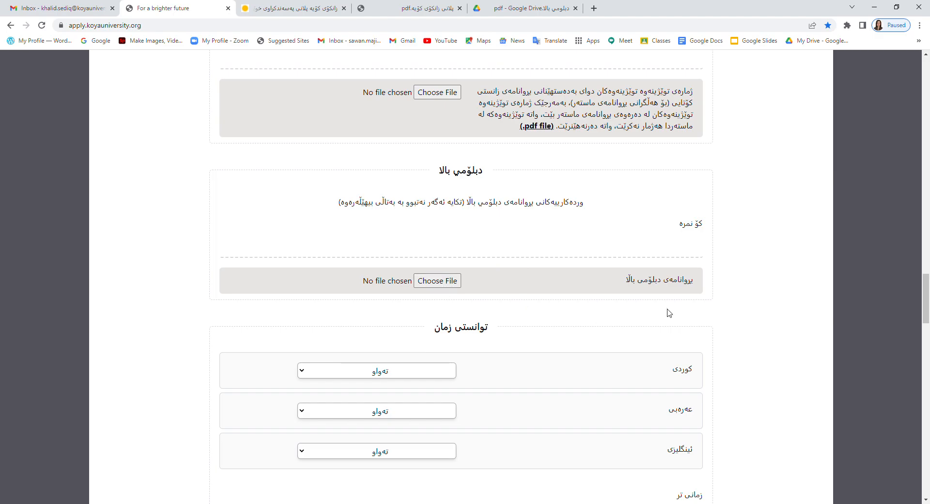
pyautogui.scroll(-6, 669, 312)
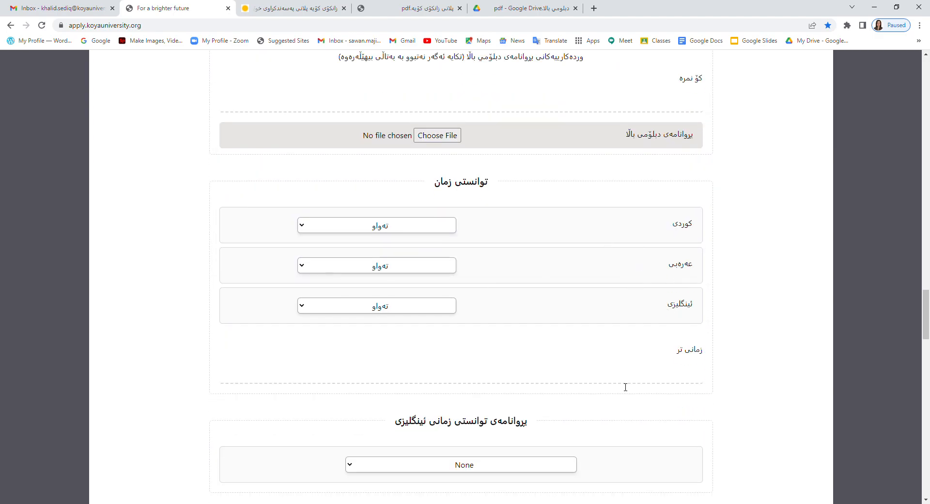
pyautogui.scroll(-1, 625, 387)
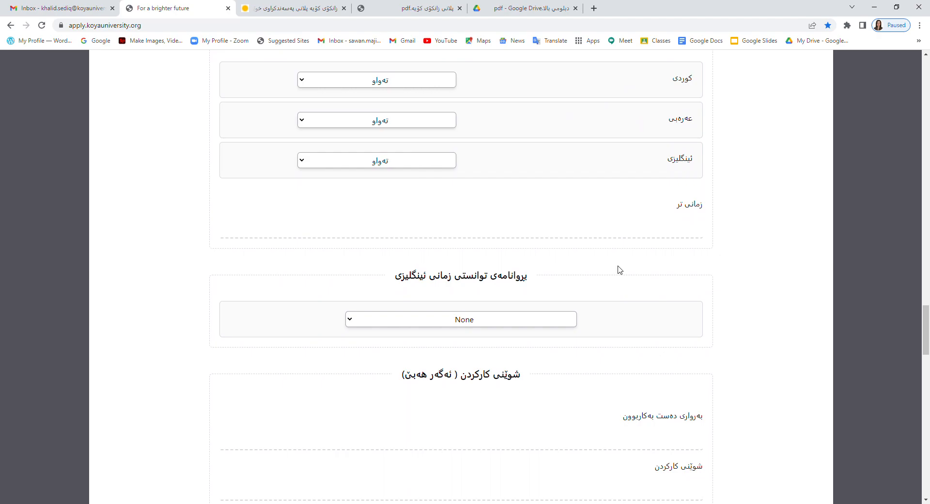
pyautogui.scroll(-3, 594, 334)
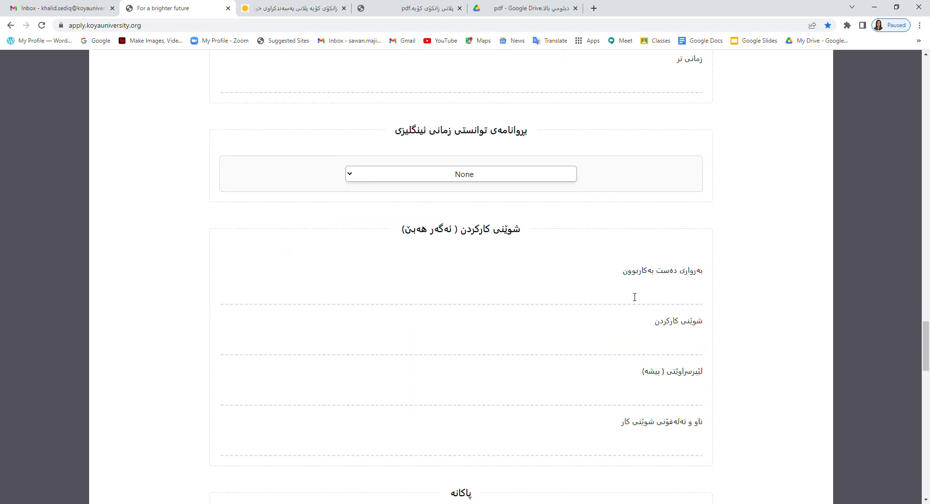
pyautogui.scroll(-4, 633, 295)
pyautogui.scroll(-3, 632, 296)
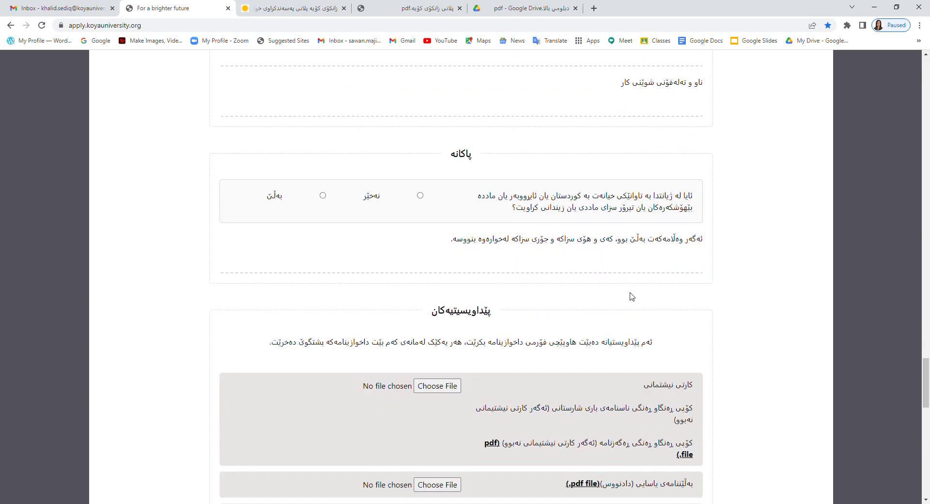
# - Examine the required document uploads for the doctorate application, including the study-type assurance document, and the pledge and submission area
pyautogui.scroll(-4, 632, 296)
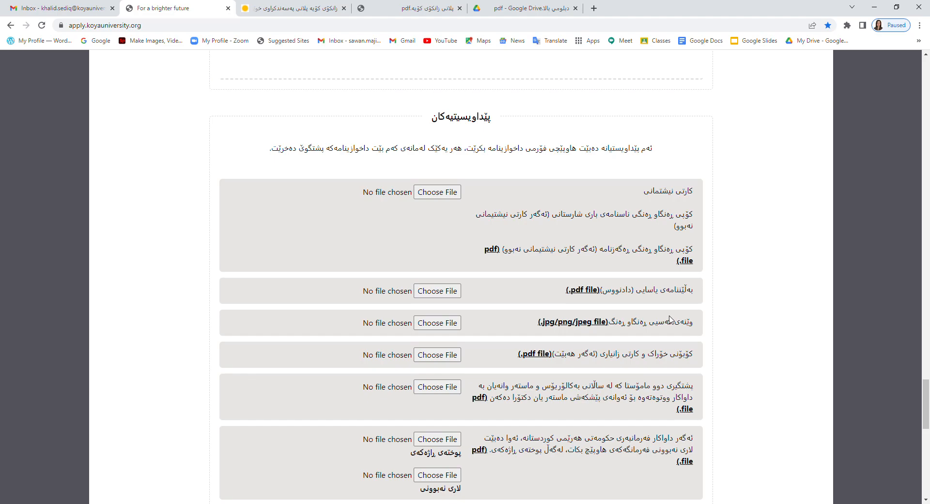
pyautogui.scroll(-2, 696, 336)
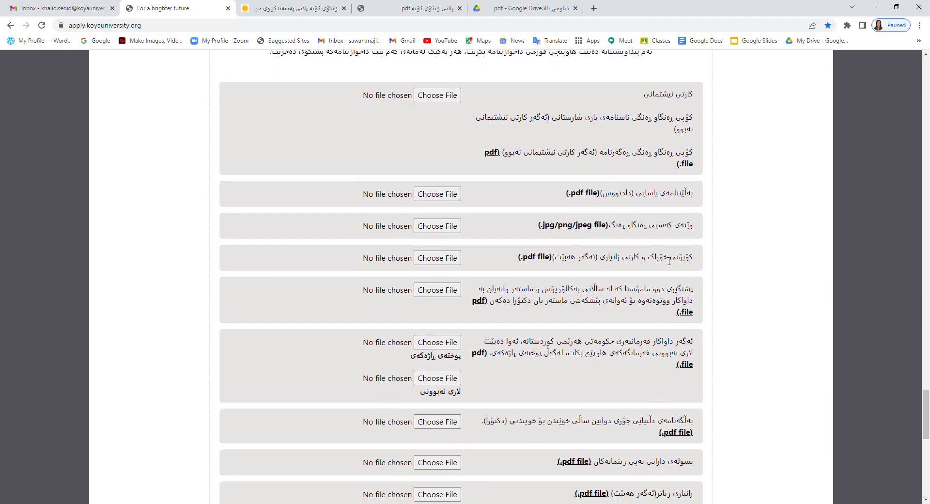
pyautogui.scroll(-3, 616, 294)
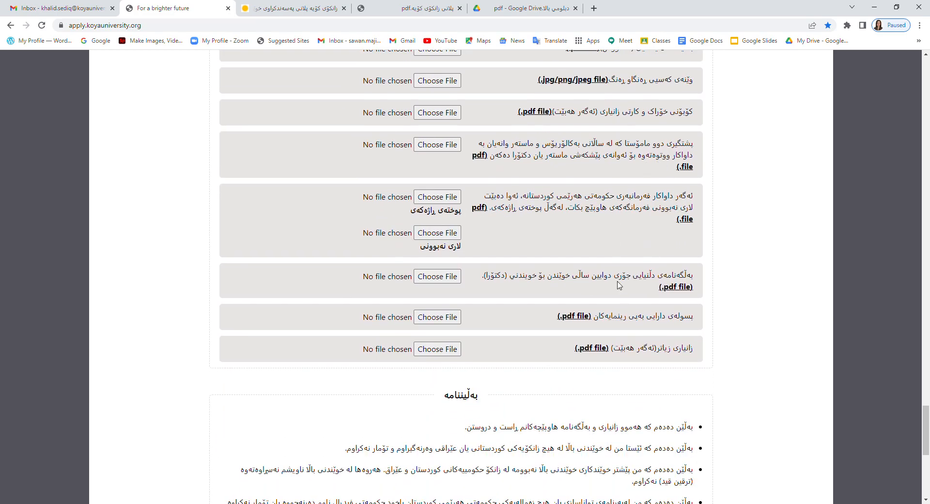
pyautogui.scroll(-1, 671, 295)
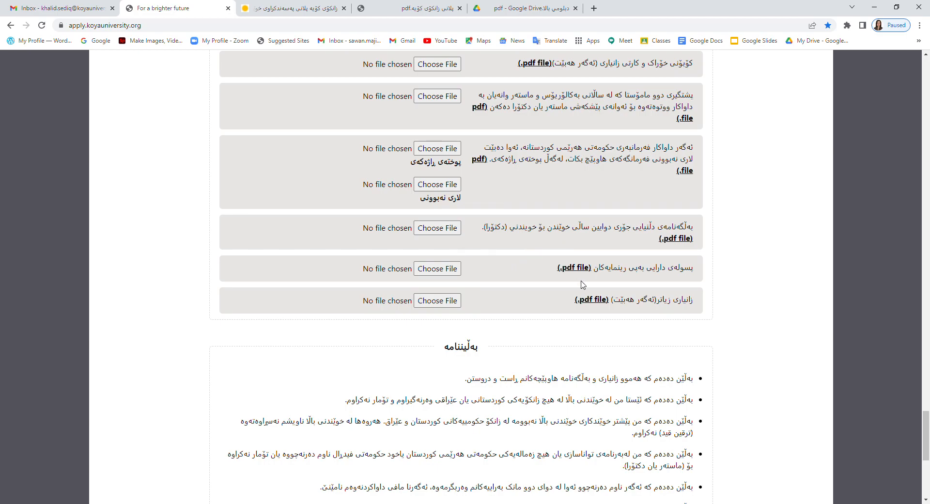
pyautogui.scroll(-2, 602, 279)
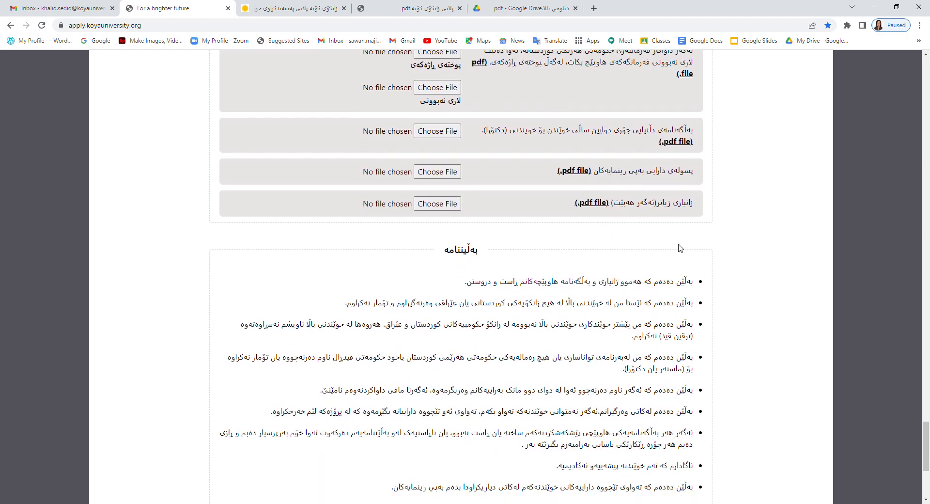
pyautogui.scroll(-5, 474, 337)
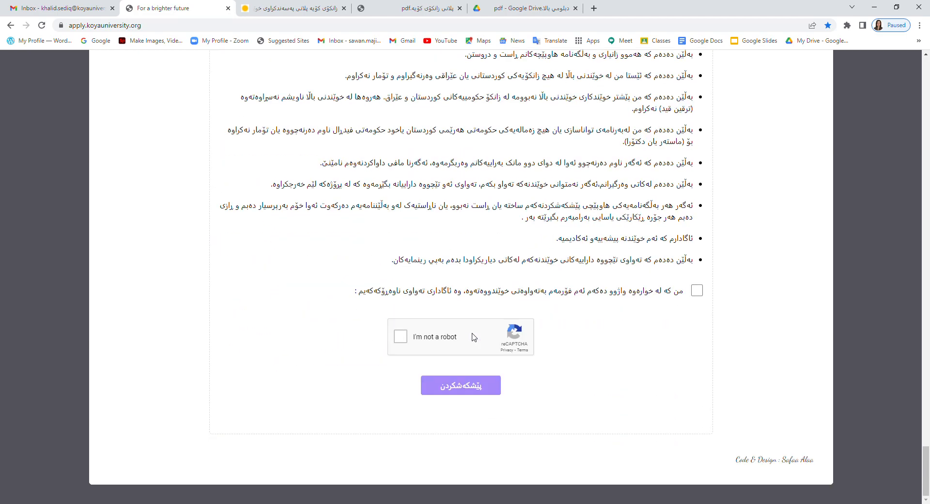